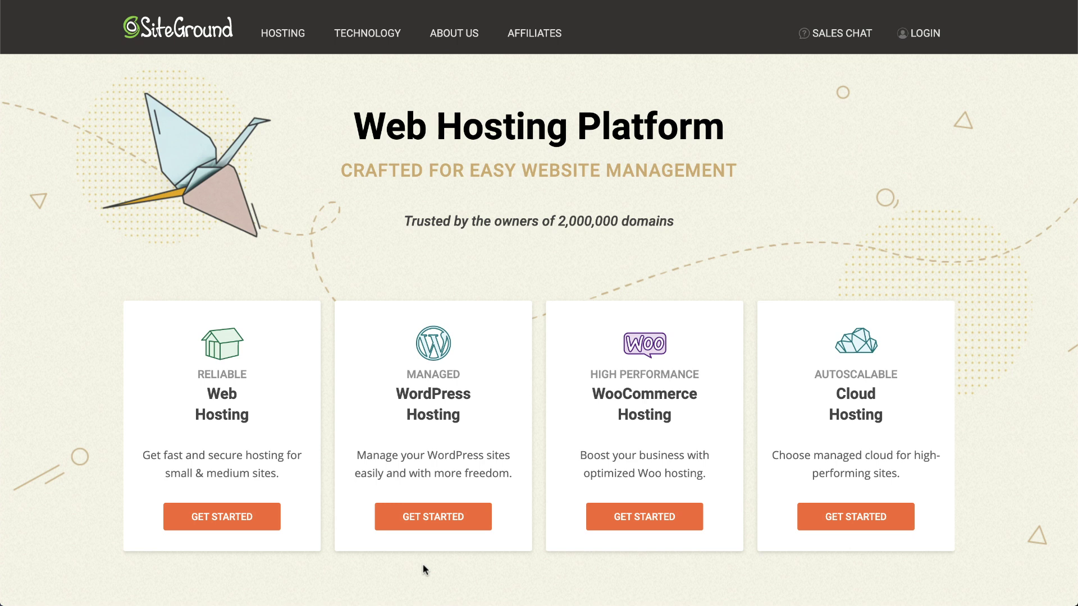
Step: Order SiteGround Managed WordPress hosting with the new domain Simonscraftcorner.com and continue to review
{"action": "left_click", "coordinate": [433, 516]}
{"action": "scroll", "coordinate": [434, 524], "scroll_direction": "down", "scroll_amount": 6}
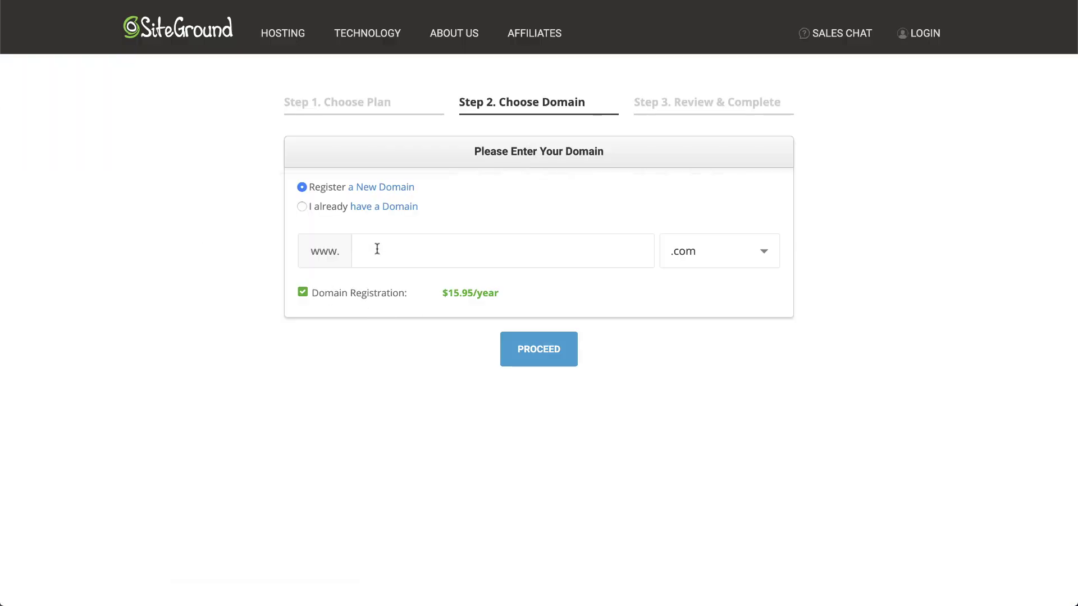
{"action": "left_click", "coordinate": [373, 248]}
{"action": "type", "text": "Simonscraftcorner"}
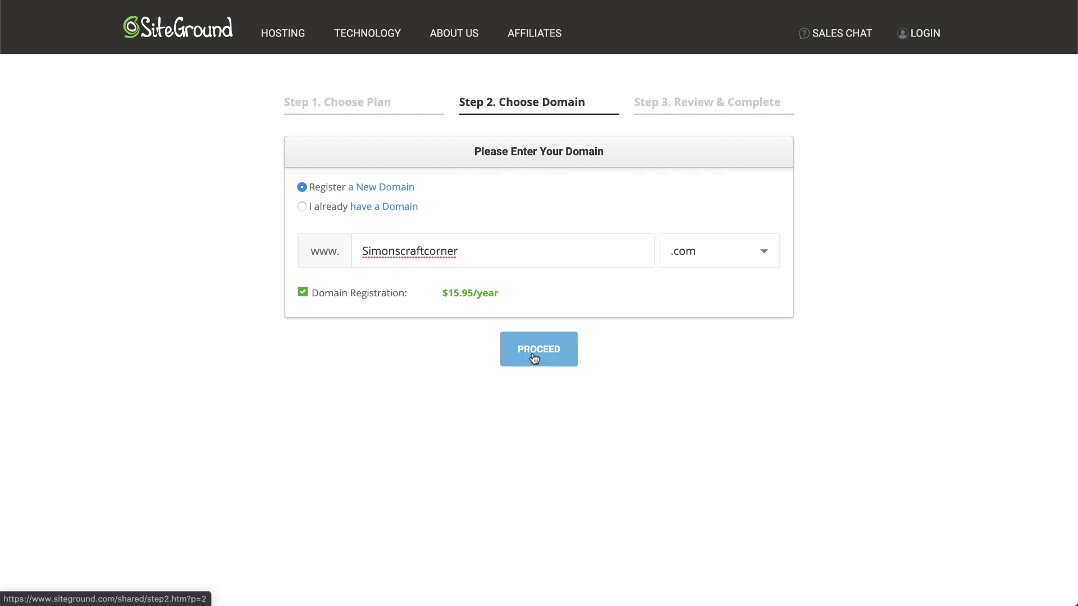
{"action": "left_click", "coordinate": [533, 358]}
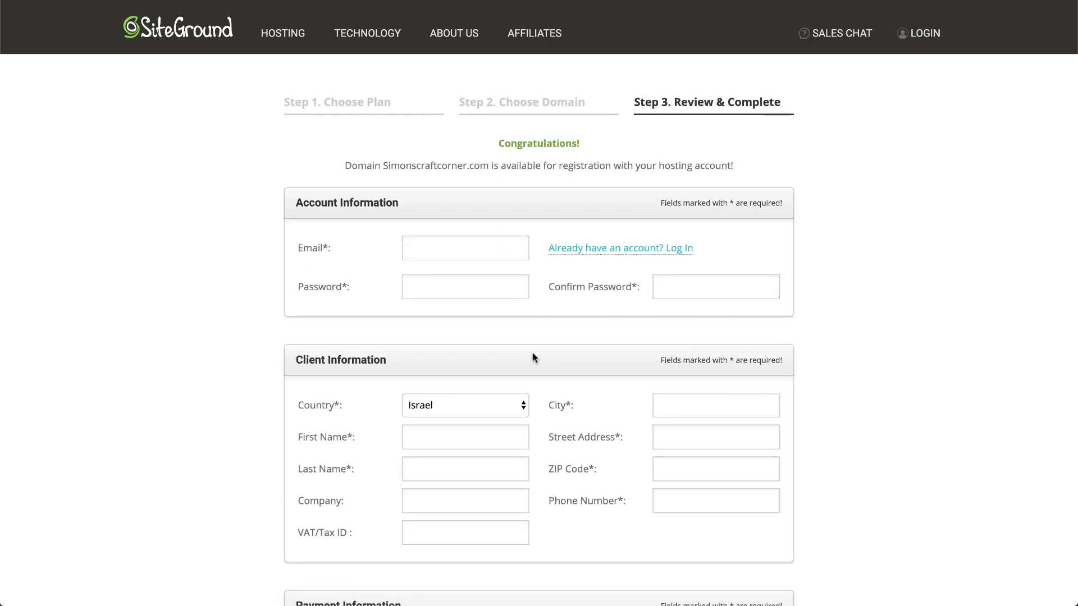
{"action": "scroll", "coordinate": [532, 357], "scroll_direction": "down", "scroll_amount": 20}
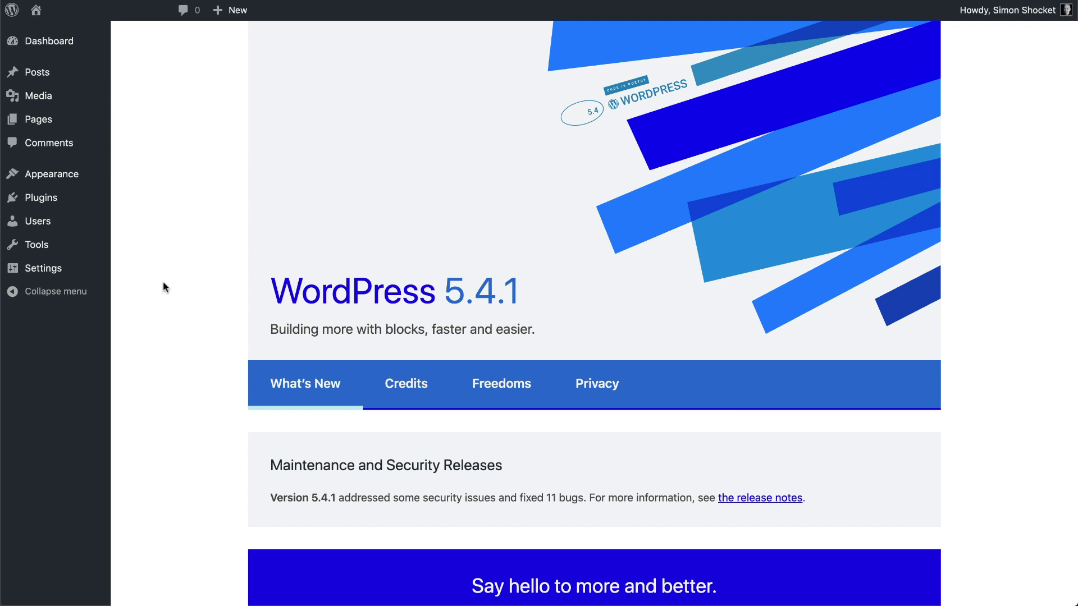
Step: From the Dashboard, create a new blank post via Posts > Add New
{"action": "left_click", "coordinate": [44, 42]}
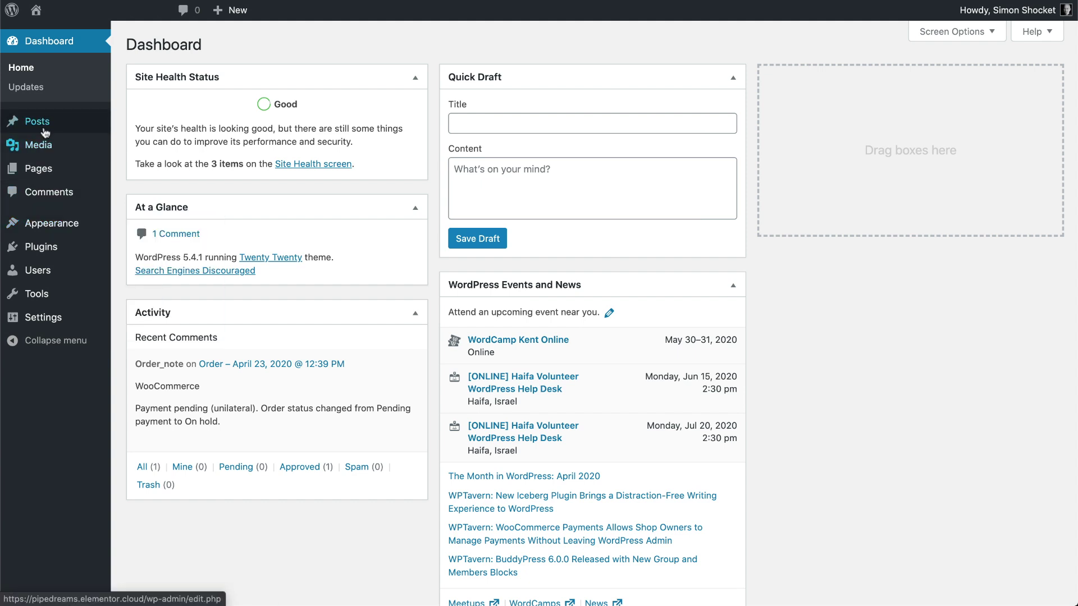
{"action": "mouse_move", "coordinate": [40, 129]}
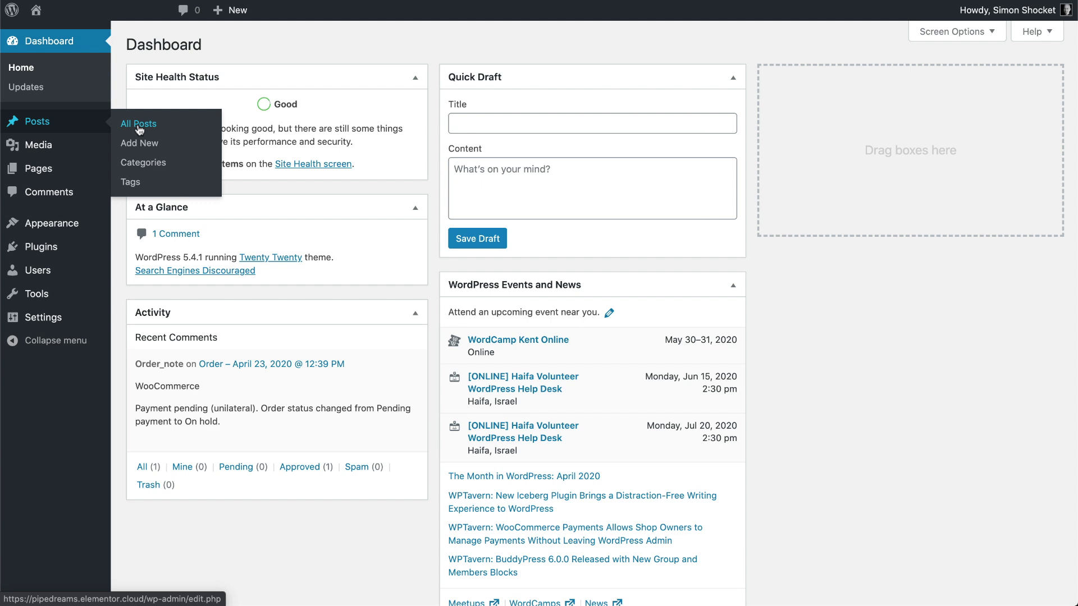
{"action": "left_click", "coordinate": [142, 144]}
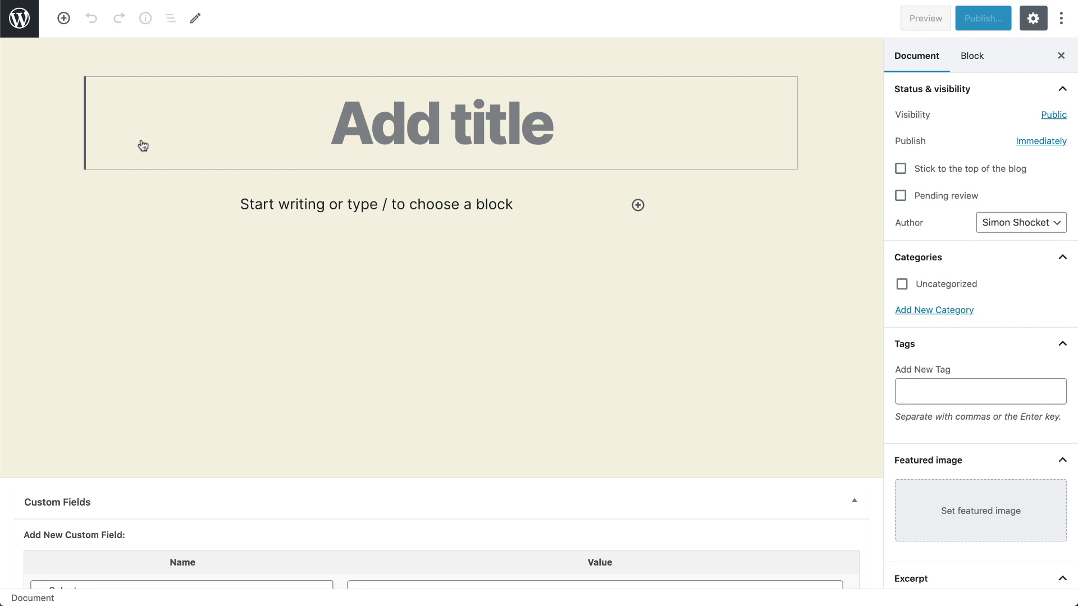
Step: Title the post 'Let's Get Started!' and add a pasted placeholder paragraph
{"action": "type", "text": "Let's "}
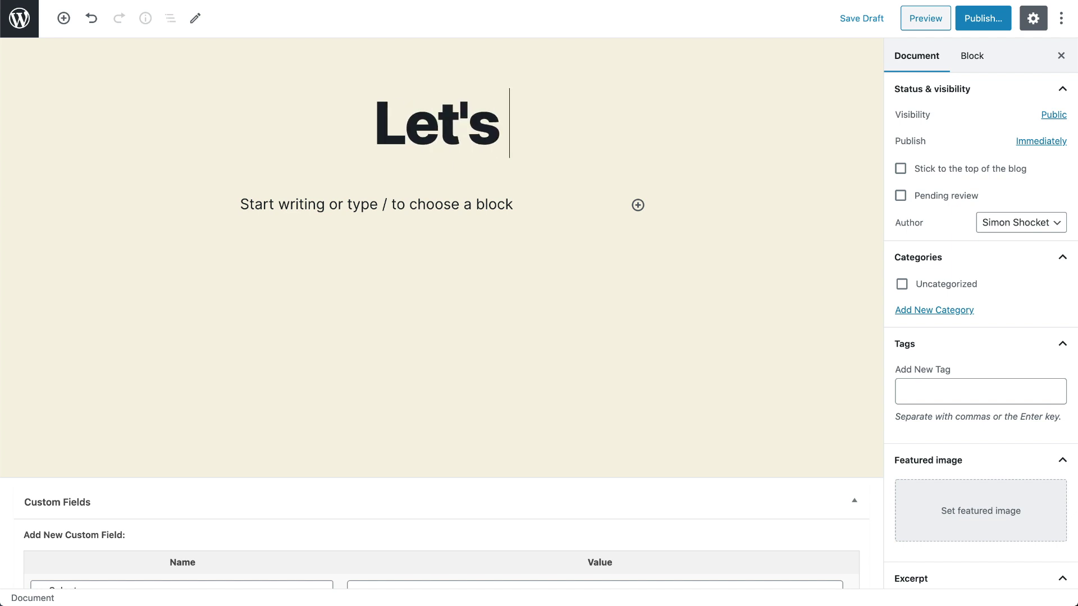
{"action": "type", "text": "Get Started!"}
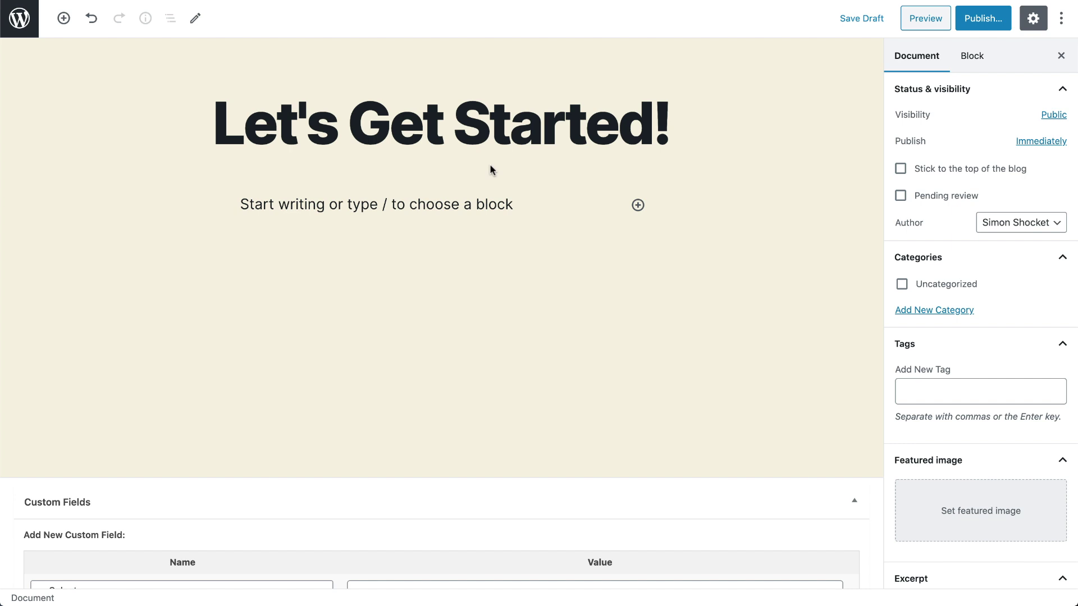
{"action": "left_click", "coordinate": [639, 206]}
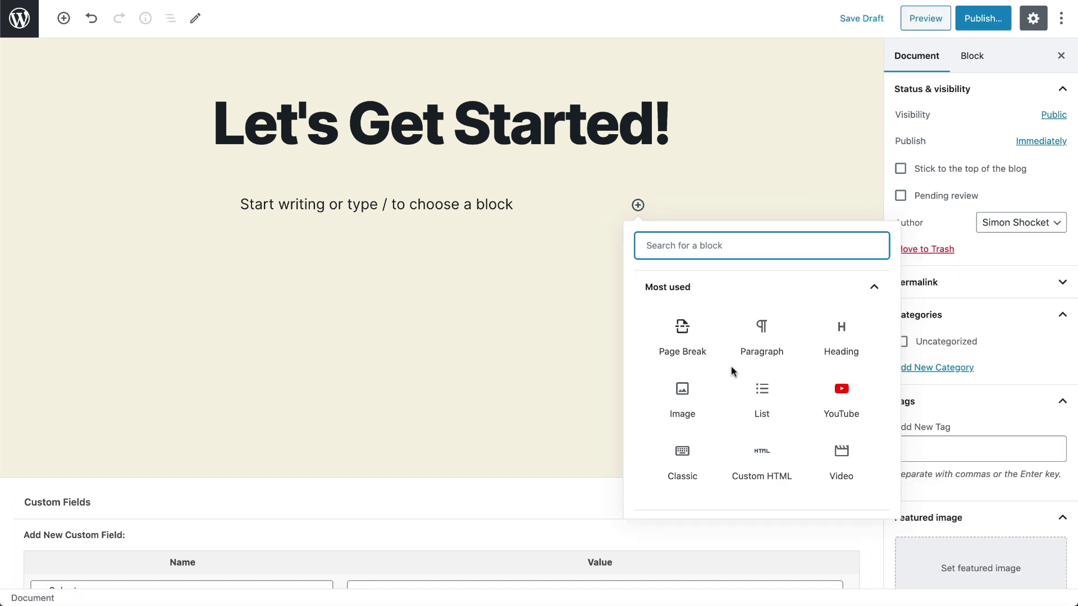
{"action": "left_click", "coordinate": [759, 351]}
{"action": "type", "text": "Lorem ipsum dolor sit amet, consectetur adipiscing elit, sed do eiusmod tempor incididunt ut labore et dolore magna aliqua. Ut enim ad minim veniam, quis nostrud exercitation ullamco laboris nisi ut aliquip ex ea commodo consequat. Duis aute irure dolor in reprehenderit in voluptate velit esse cillum dolore eu fugiat nulla pariatur. Excepteur sint occaecat cupidatat non proident, sunt in culpa qui officia deserunt mollit anim id est laborum."}
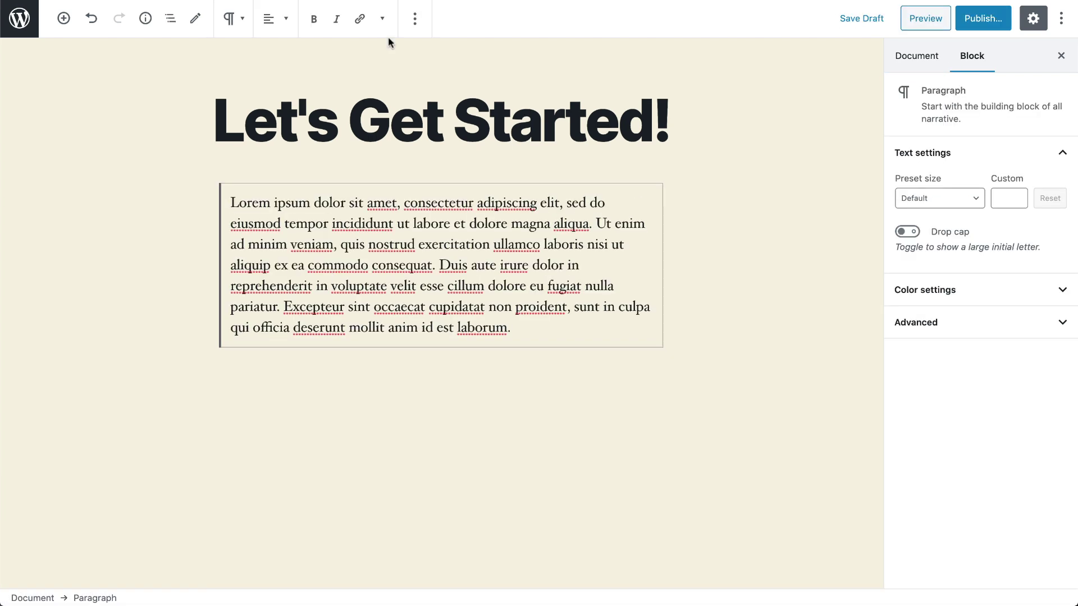
Step: Add the heading 'The things I like to do first' followed by a placeholder paragraph
{"action": "left_click", "coordinate": [638, 365]}
{"action": "left_click", "coordinate": [763, 174]}
{"action": "type", "text": "The things I like to do first"}
{"action": "left_click", "coordinate": [637, 284]}
{"action": "left_click", "coordinate": [763, 408]}
{"action": "type", "text": "Lorem ipsum dolor sit amet, consectetur adipiscing elit, sed do eiusmod tempor incididunt ut labore et dolore magna aliqua. Ut enim ad minim veniam, quis nostrud exercitation ullamco laboris nisi ut aliquip ex ea commodo consequat. Duis aute irure dolor in reprehenderit in voluptate velit esse cillum dolore eu fugiat nulla pariatur. Excepteur sint occaecat cupidatat non proident, sunt in culpa qui officia deserunt mollit anim id est laborum."}
Step: Add a five-item bulleted list of habits, from 'Have coffee' to 'Start with drafts'
{"action": "key", "text": "Return"}
{"action": "type", "text": "- Have coffee"}
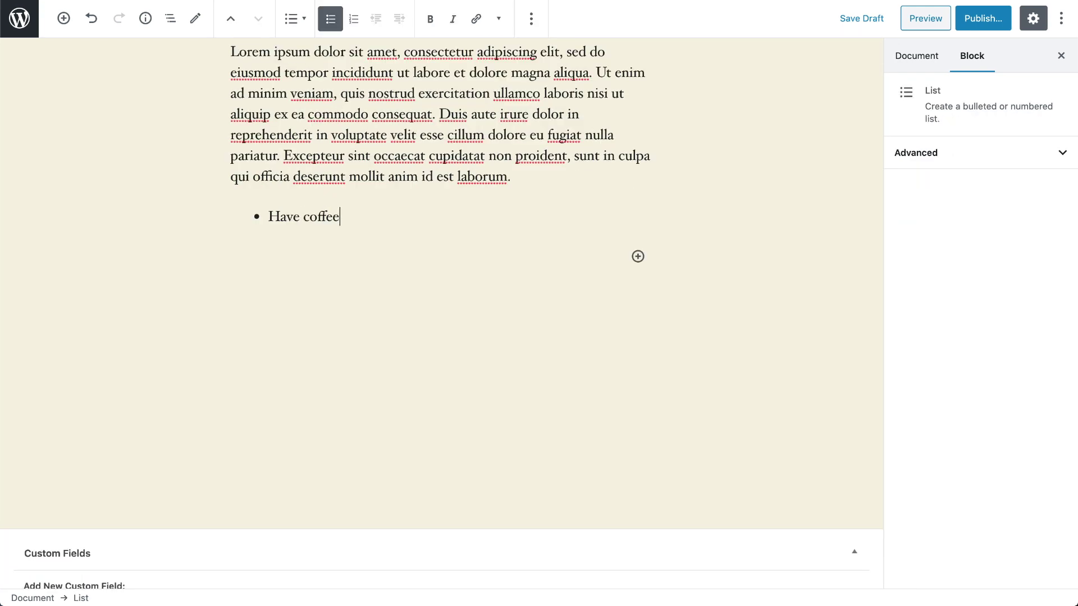
{"action": "key", "text": "Return"}
{"action": "type", "text": "Listen to music"}
{"action": "key", "text": "Return"}
{"action": "type", "text": "Create a list of what I want to do"}
{"action": "key", "text": "Return"}
{"action": "key", "text": "Return"}
{"action": "type", "text": "Break down each item into steps"}
{"action": "key", "text": "Return"}
{"action": "type", "text": "Start with drafts"}
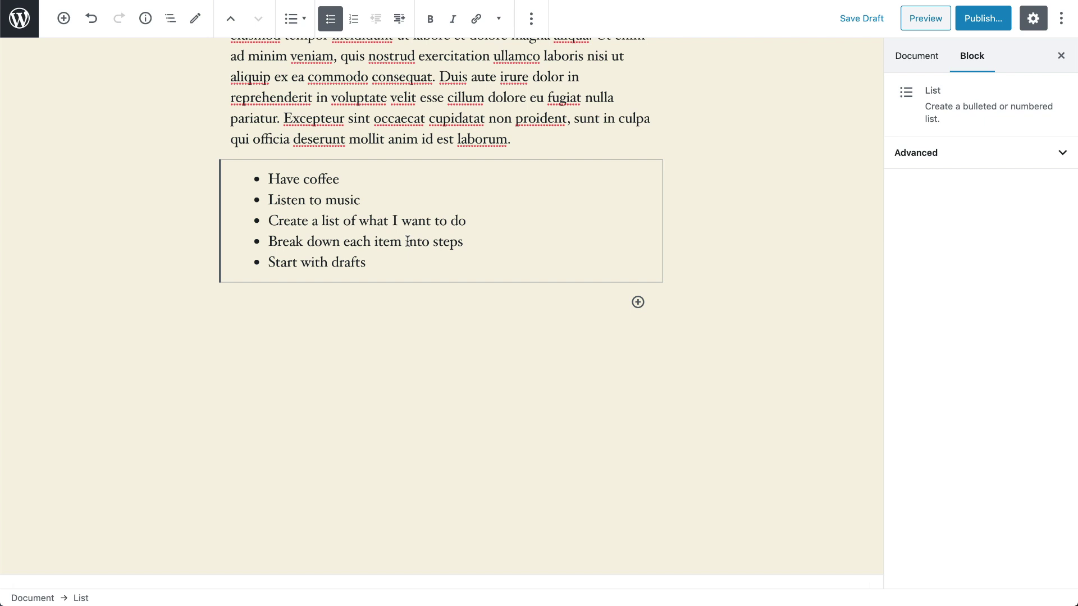
{"action": "left_click", "coordinate": [531, 20]}
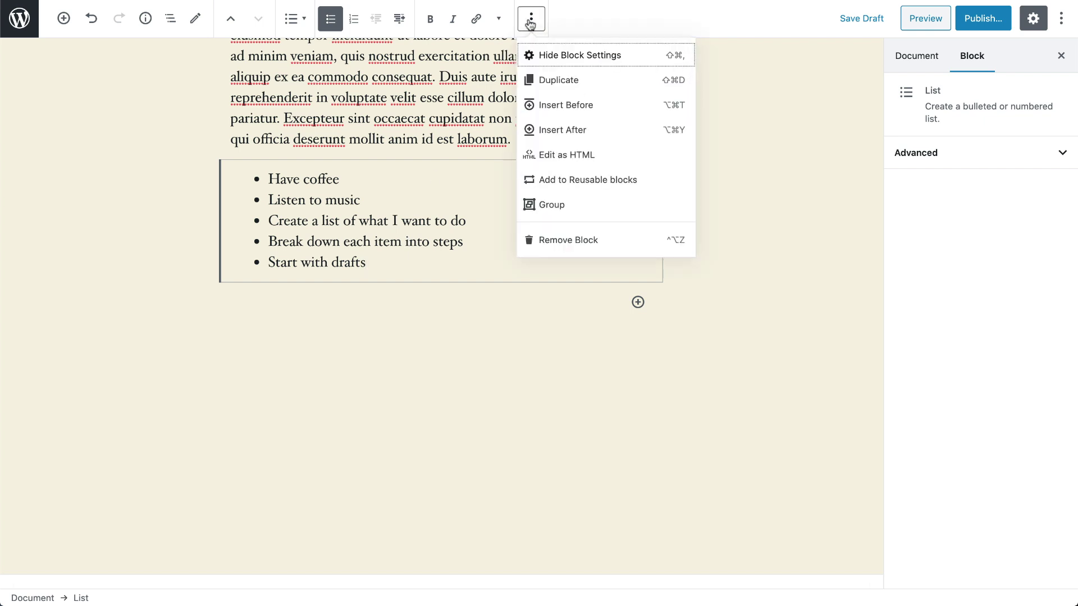
Step: Insert an image block after the list and upload the desk photo
{"action": "left_click", "coordinate": [571, 130]}
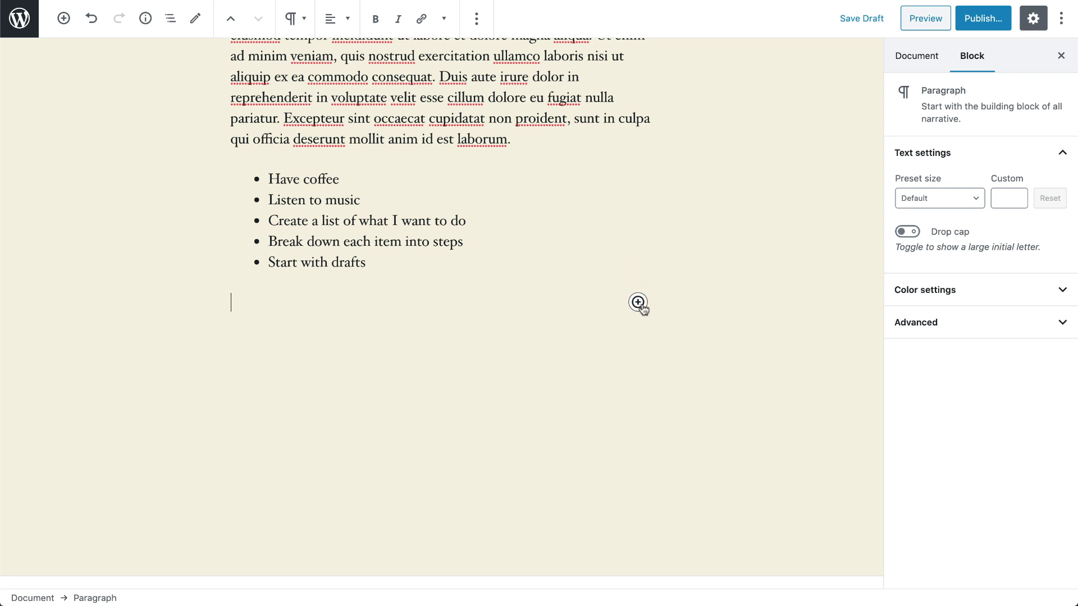
{"action": "left_click", "coordinate": [637, 302]}
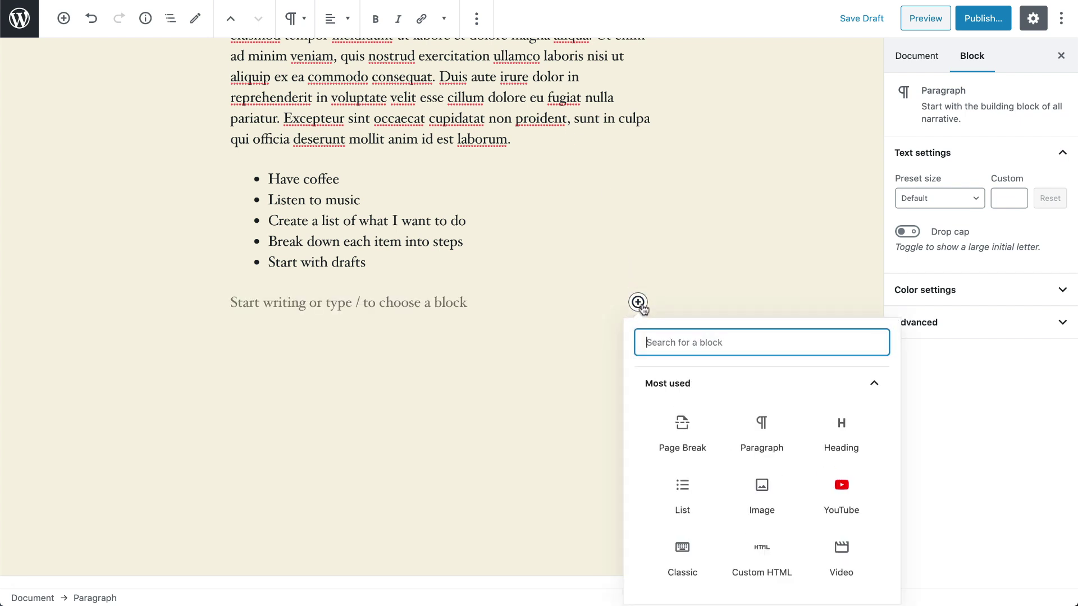
{"action": "left_click", "coordinate": [775, 502]}
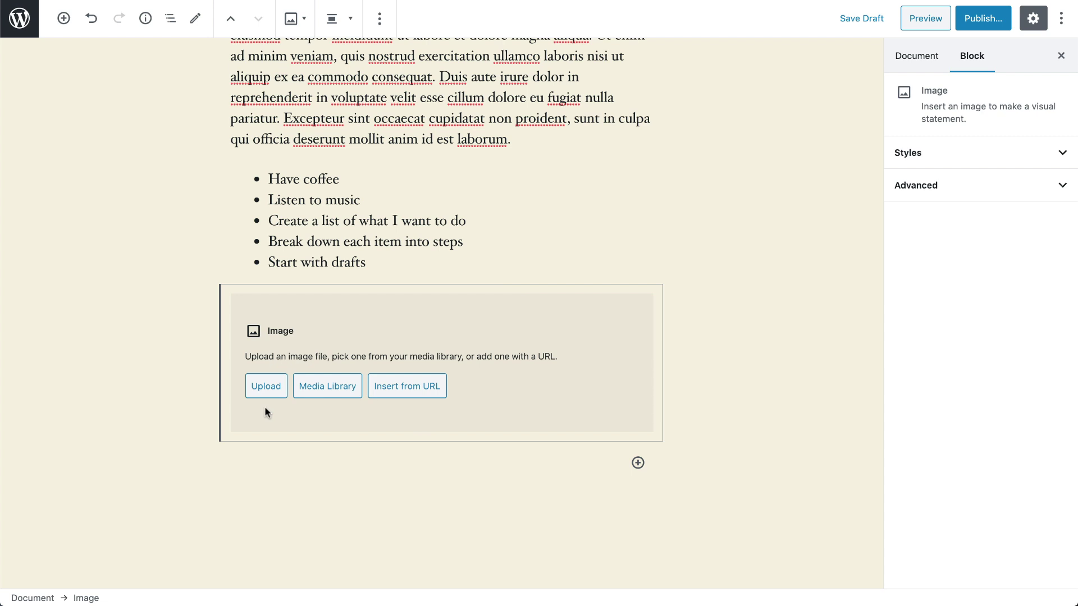
{"action": "left_click", "coordinate": [266, 386]}
{"action": "key", "text": "Return"}
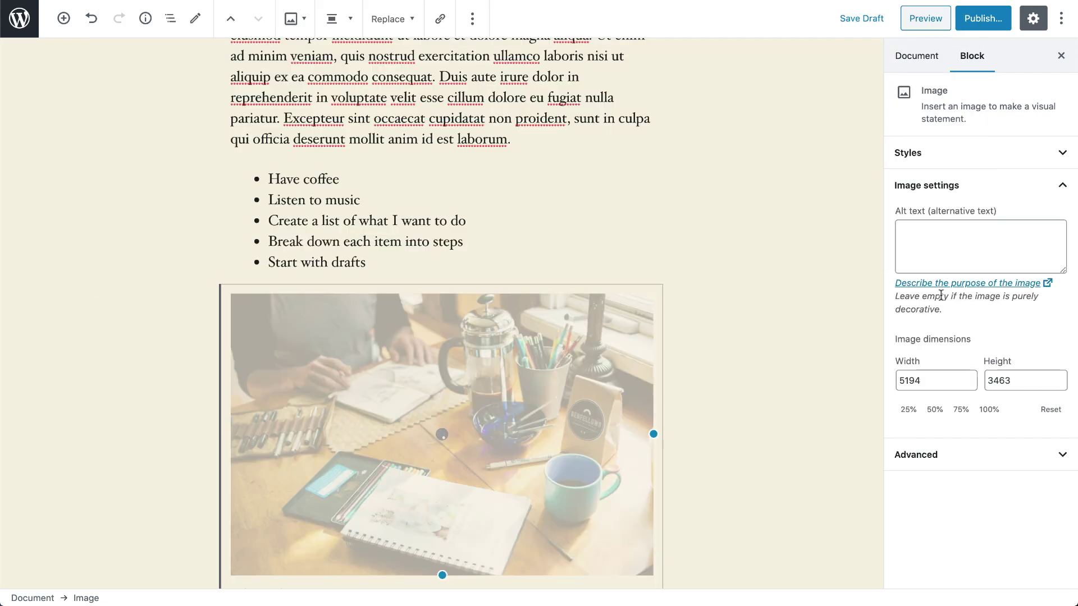
Step: Add a second image: the team-at-sticky-notes photo from the media library
{"action": "left_click", "coordinate": [638, 403]}
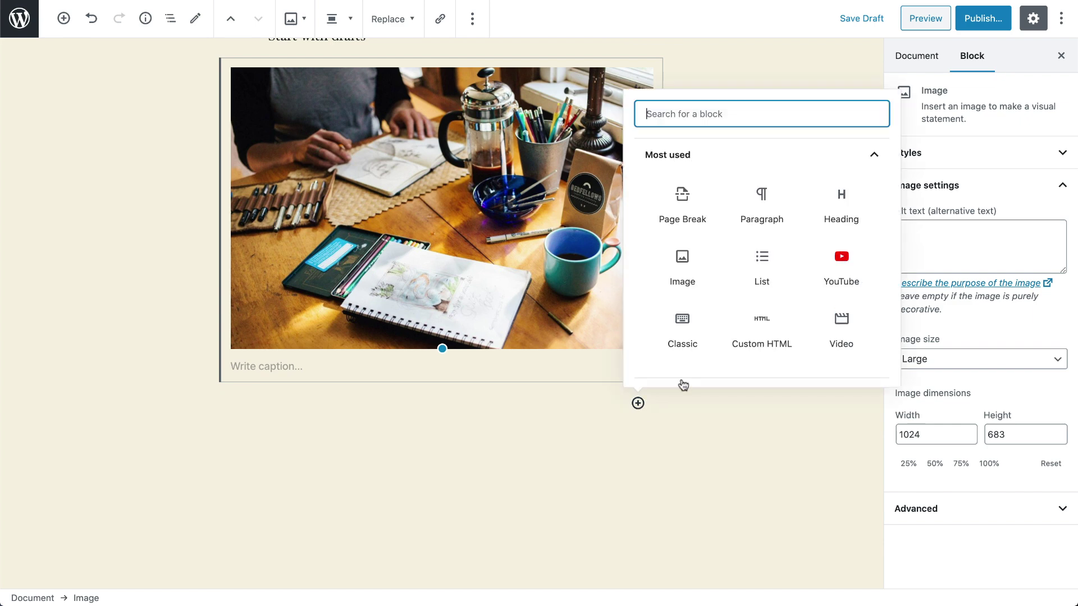
{"action": "left_click", "coordinate": [681, 257]}
{"action": "left_click", "coordinate": [334, 476]}
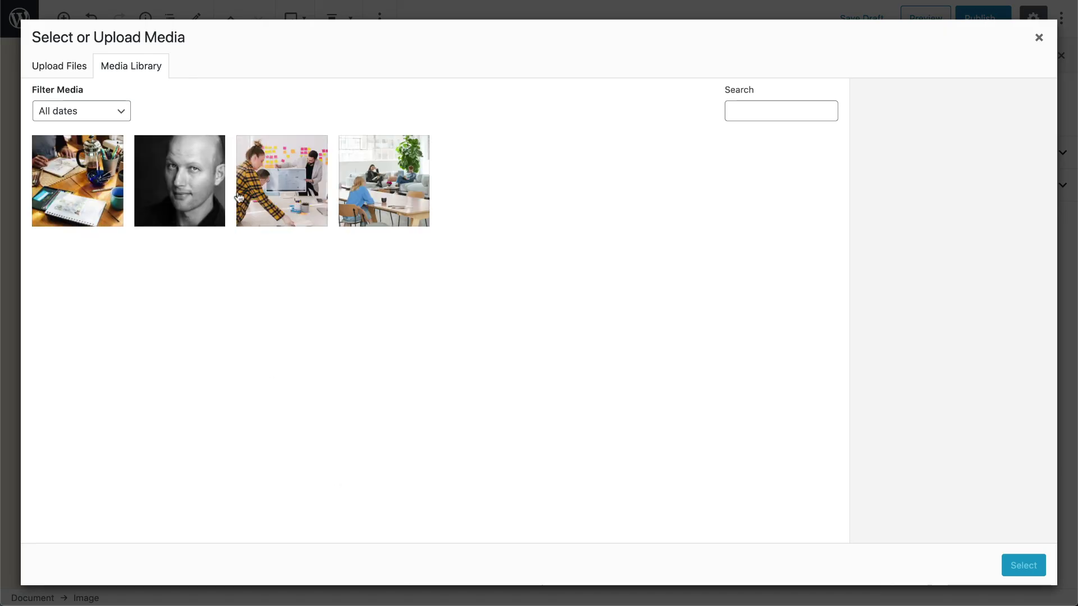
{"action": "left_click", "coordinate": [264, 198]}
{"action": "left_click", "coordinate": [1024, 565]}
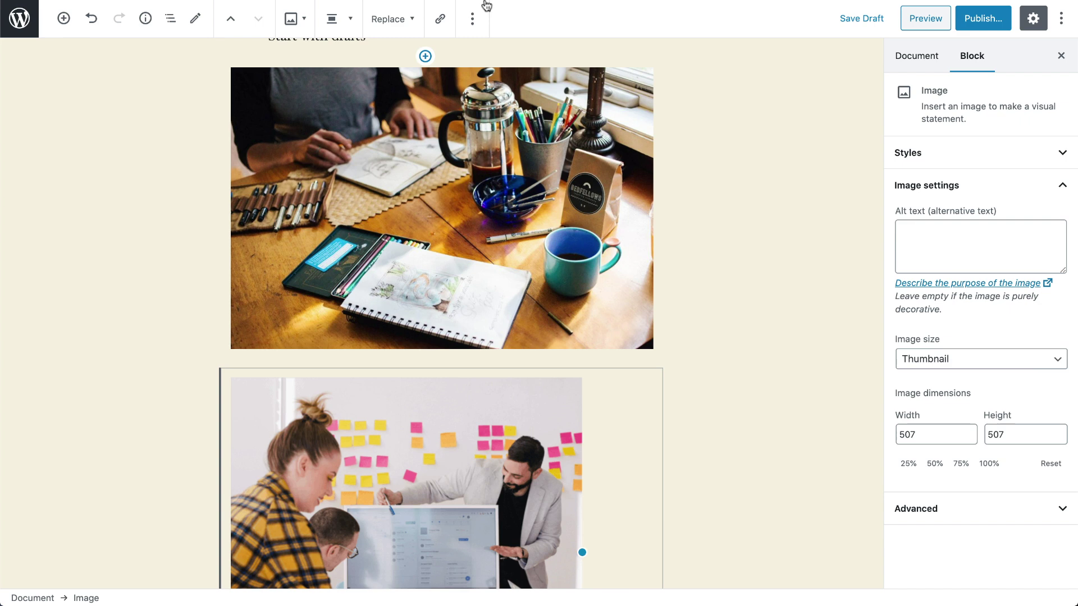
Step: Insert a placeholder-text paragraph before the second photo
{"action": "left_click", "coordinate": [478, 17]}
{"action": "left_click", "coordinate": [494, 101]}
{"action": "left_click", "coordinate": [635, 385]}
{"action": "key", "text": "Escape"}
{"action": "type", "text": "Lorem ipsum dolor sit amet, consectetur adipiscing elit, sed do eiusmod tempor incididunt ut labore et dolore magna aliqua. Ut enim ad minim veniam, quis nostrud exercitation ullamco laboris nisi ut aliquip ex ea commodo consequat. Duis aute irure dolor in reprehenderit in voluptate velit esse cillum dolore eu fugiat nulla pariatur. Excepteur sint occaecat cupidatat non proident, sunt in culpa qui officia deserunt mollit anim id est laborum."}
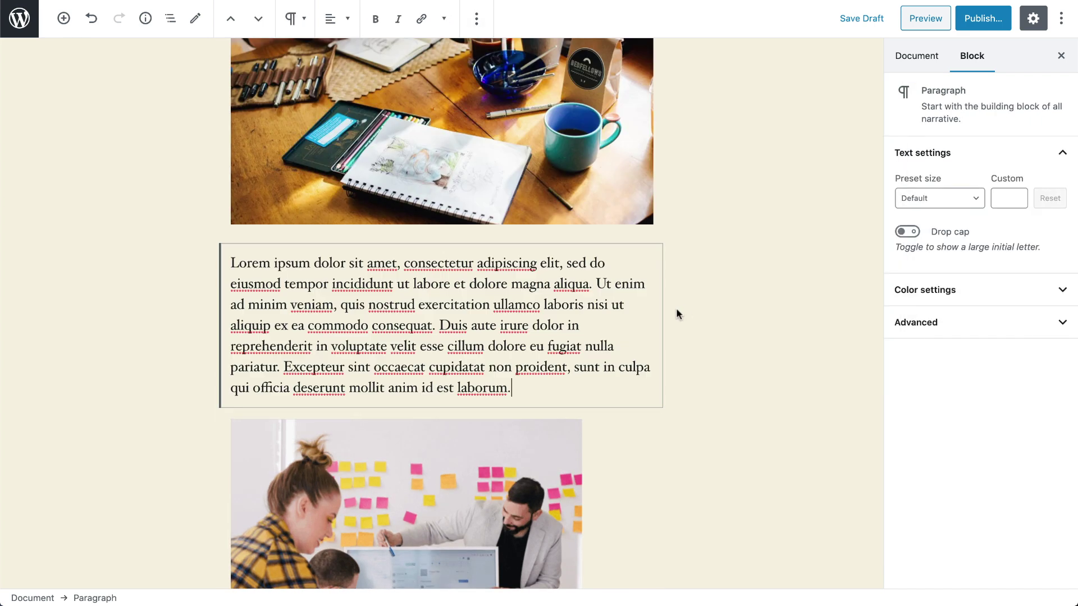
{"action": "scroll", "coordinate": [676, 311], "scroll_direction": "up", "scroll_amount": 10}
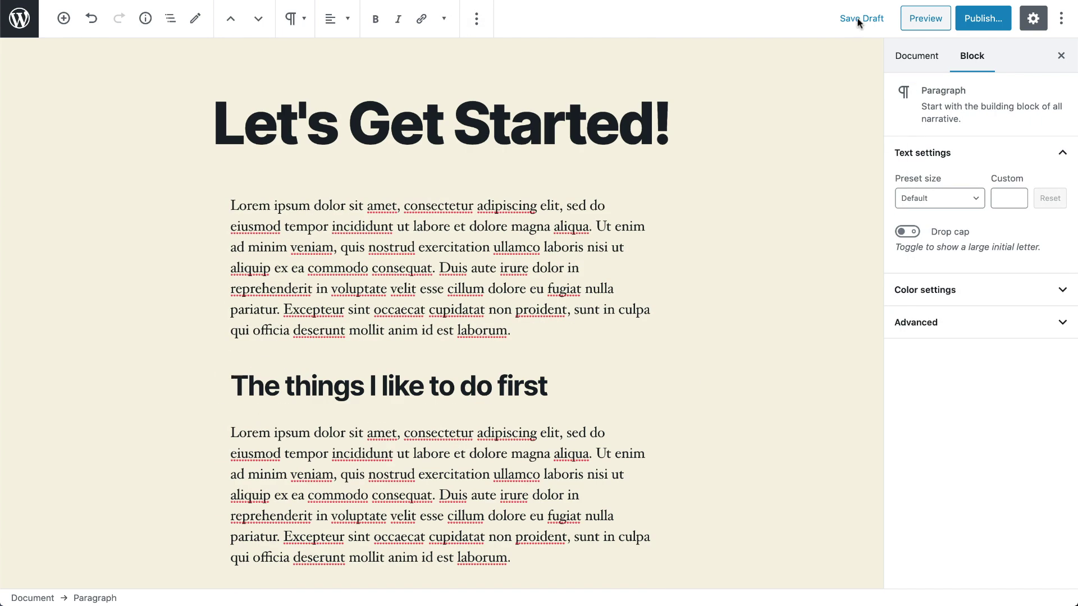
Step: Save the draft and add new categories Arts and Crafts and organizing your work
{"action": "left_click", "coordinate": [857, 20]}
{"action": "left_click", "coordinate": [909, 61]}
{"action": "scroll", "coordinate": [979, 292], "scroll_direction": "down", "scroll_amount": 2}
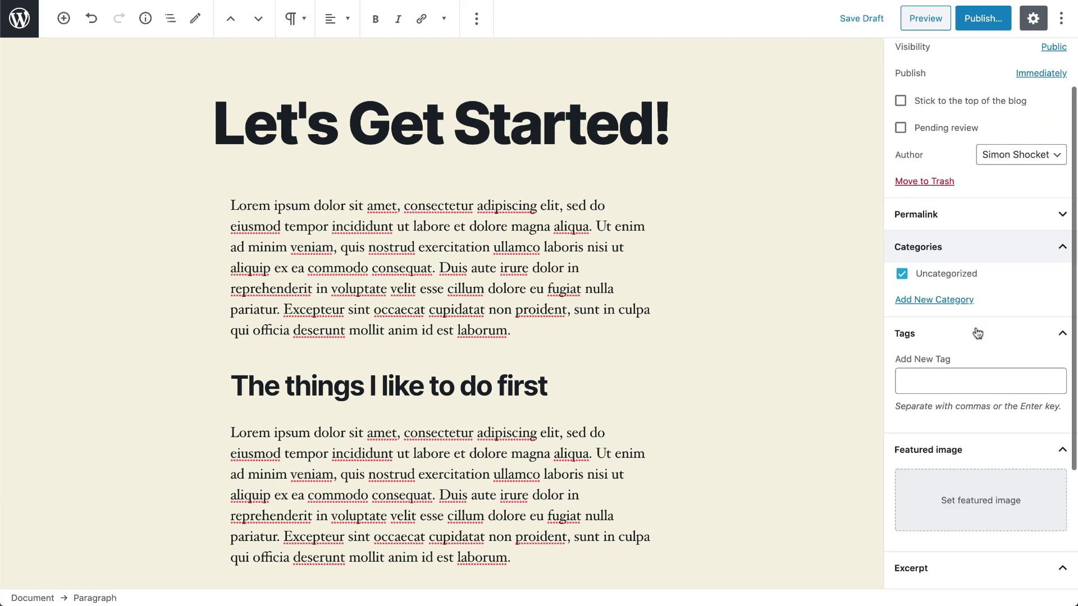
{"action": "left_click", "coordinate": [934, 299]}
{"action": "type", "text": "Arts and Crafts"}
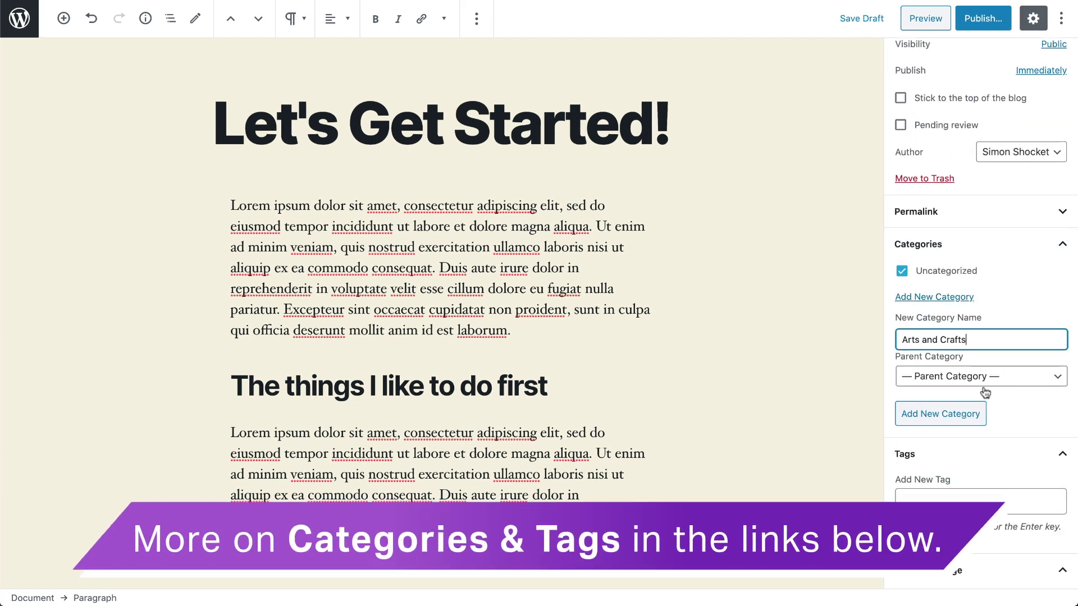
{"action": "key", "text": "Return"}
{"action": "type", "text": "organizin"}
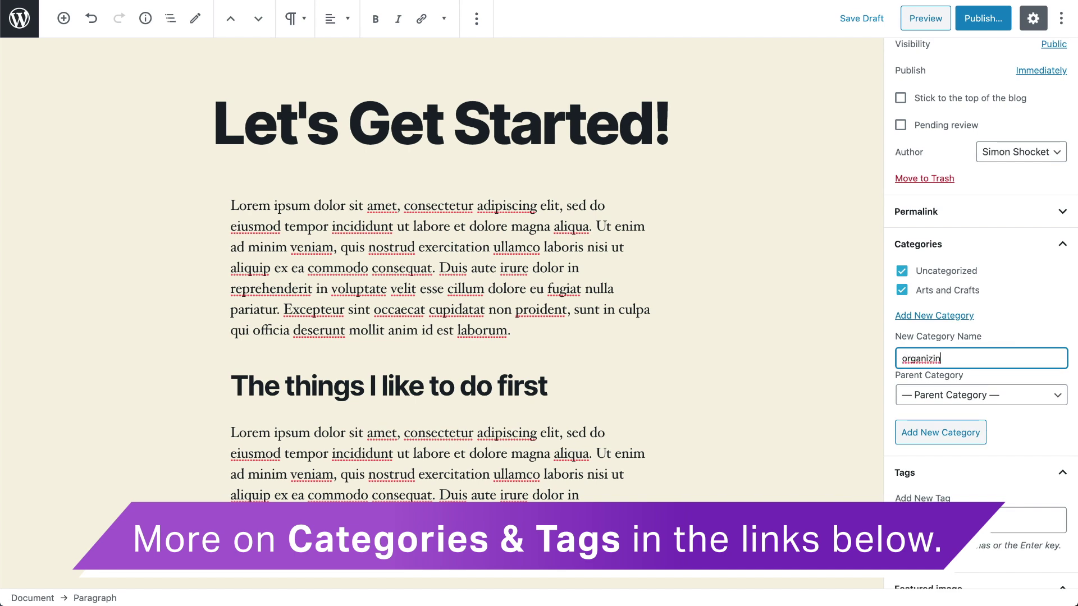
{"action": "type", "text": "ng your"}
{"action": "left_click", "coordinate": [938, 430]}
{"action": "scroll", "coordinate": [954, 393], "scroll_direction": "down", "scroll_amount": 3}
Step: Tag the post art, craft, painting and drafts
{"action": "left_click", "coordinate": [982, 458]}
{"action": "type", "text": "art"}
{"action": "key", "text": "Return"}
{"action": "type", "text": "craft"}
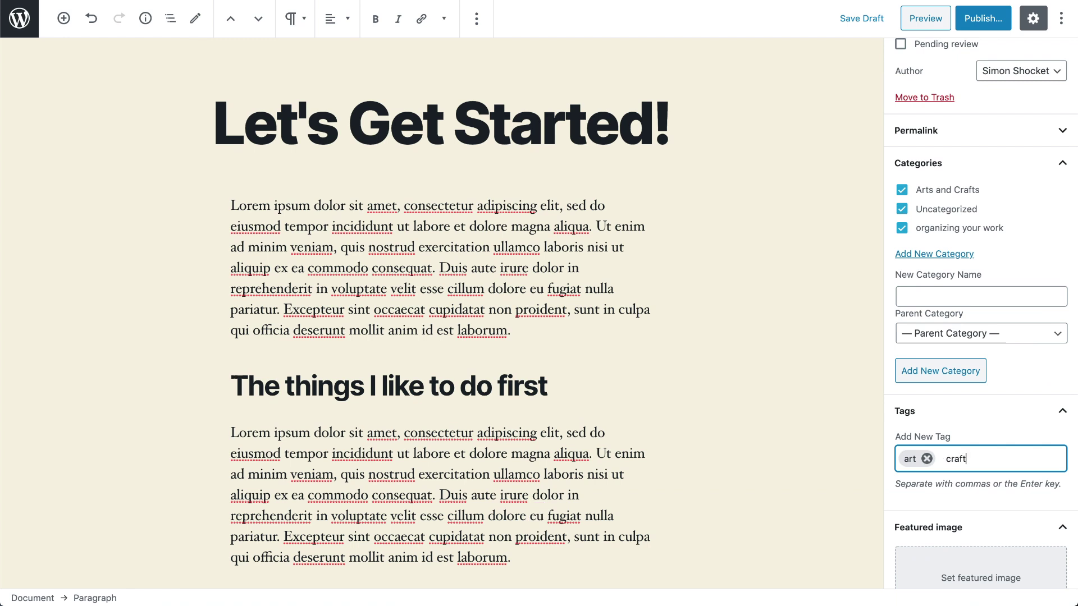
{"action": "key", "text": "Return"}
{"action": "type", "text": "painting"}
{"action": "key", "text": "Return"}
{"action": "type", "text": "drafts"}
{"action": "key", "text": "Return"}
{"action": "scroll", "coordinate": [958, 518], "scroll_direction": "down", "scroll_amount": 2}
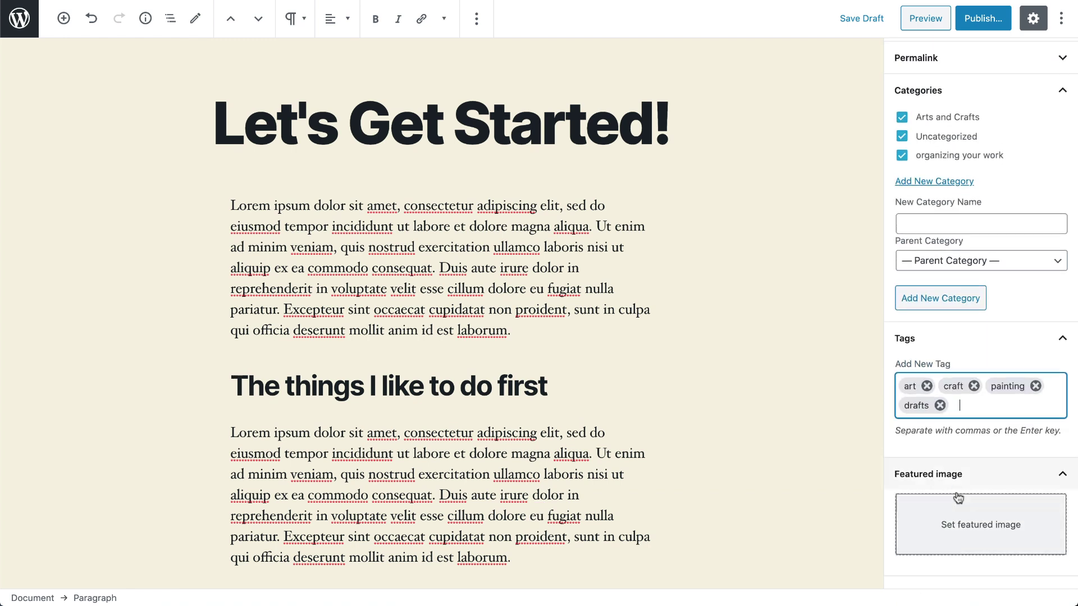
Step: Upload the kelly-sikkema markers-and-ruler photo and set it as the featured image
{"action": "left_click", "coordinate": [958, 517]}
{"action": "left_click", "coordinate": [75, 67]}
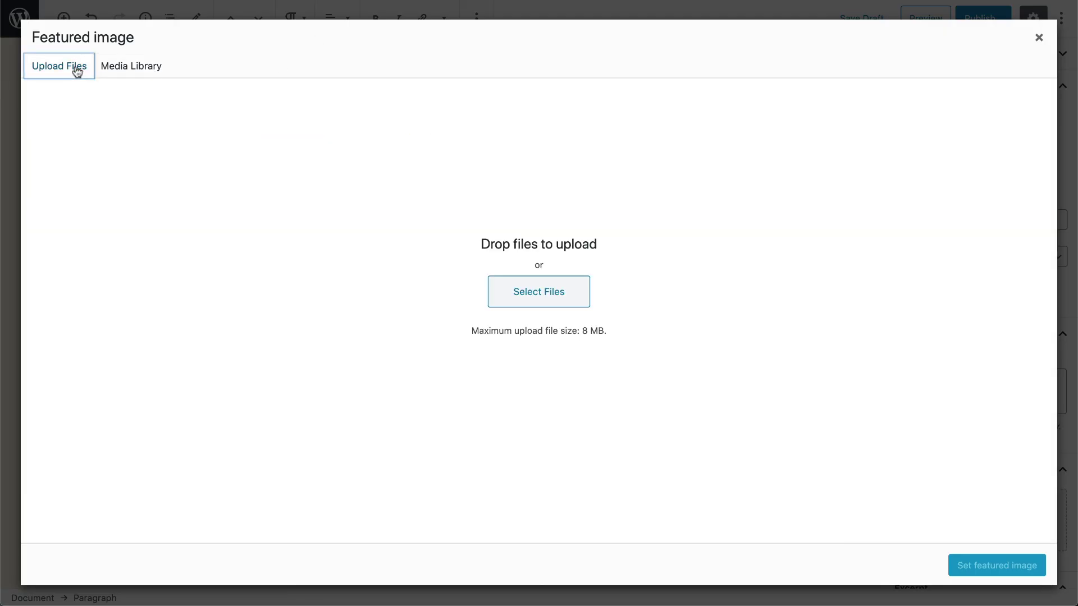
{"action": "left_click", "coordinate": [560, 303]}
{"action": "left_click", "coordinate": [238, 48]}
{"action": "left_click", "coordinate": [275, 108]}
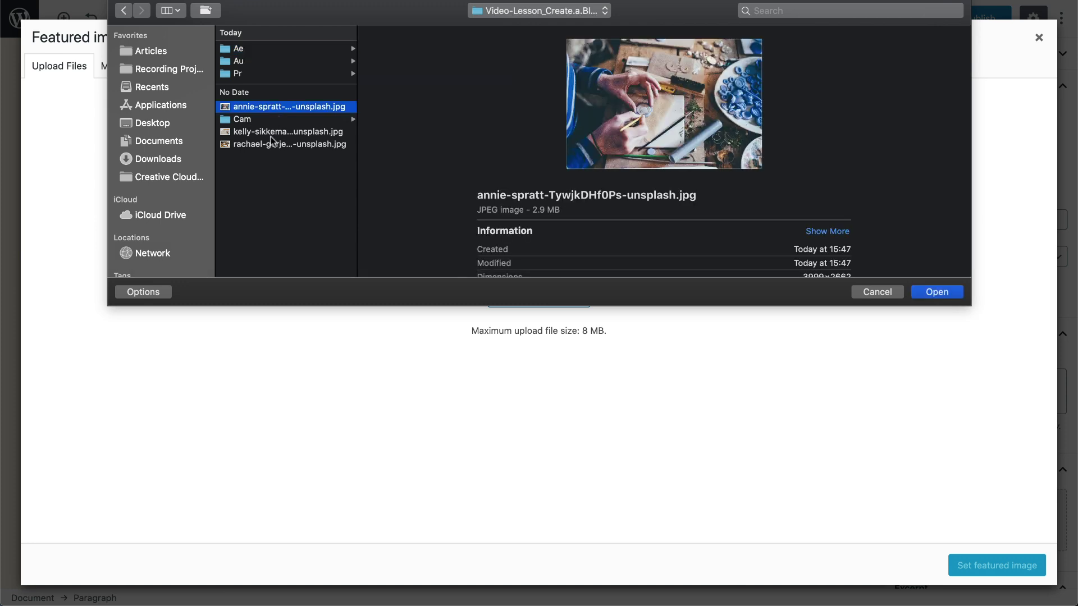
{"action": "left_click", "coordinate": [292, 131]}
{"action": "left_click", "coordinate": [937, 292]}
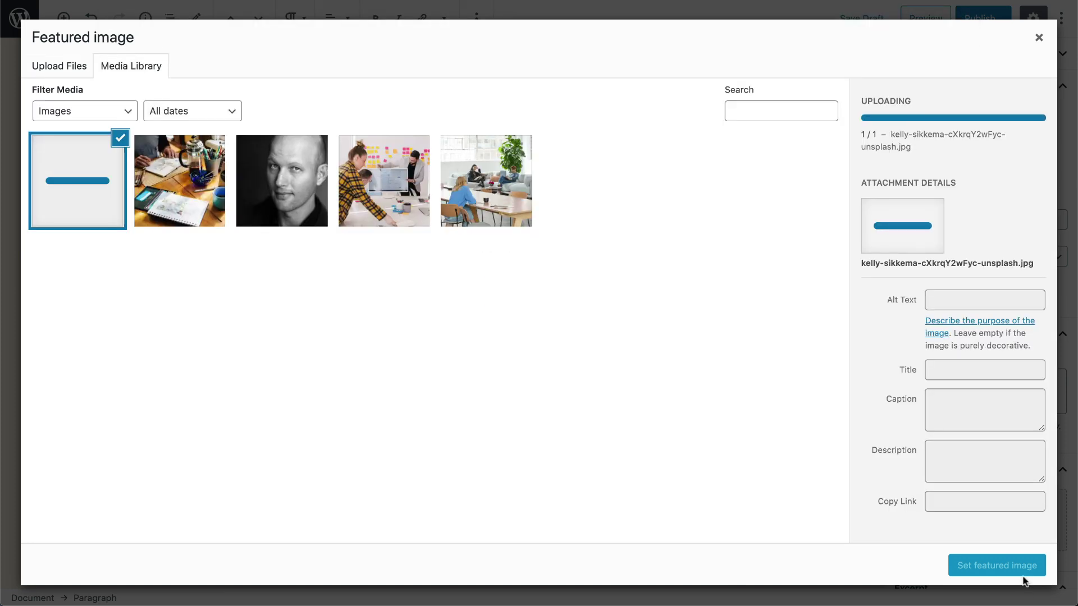
{"action": "left_click", "coordinate": [1018, 570]}
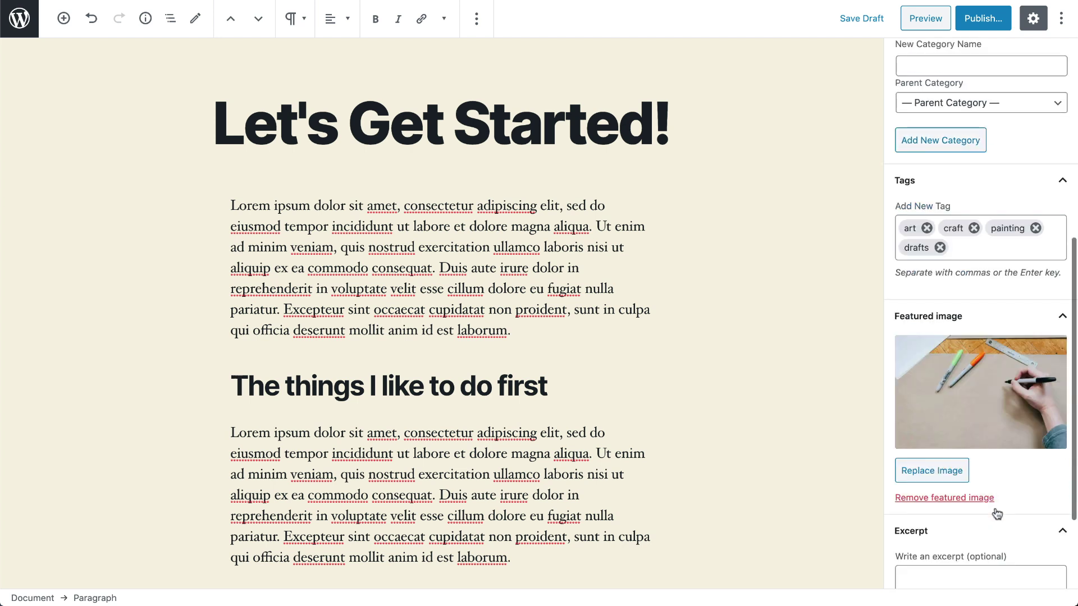
Step: Paste the opening Lorem text into the post's excerpt
{"action": "scroll", "coordinate": [996, 513], "scroll_direction": "down", "scroll_amount": 3}
{"action": "left_click", "coordinate": [963, 456]}
{"action": "type", "text": "Lorem ipsum dolor sit amet, consectetur adipiscing elit, sed do eiusmod tempor incididunt ut labore et dolore magna aliqua."}
{"action": "scroll", "coordinate": [960, 470], "scroll_direction": "up", "scroll_amount": 10}
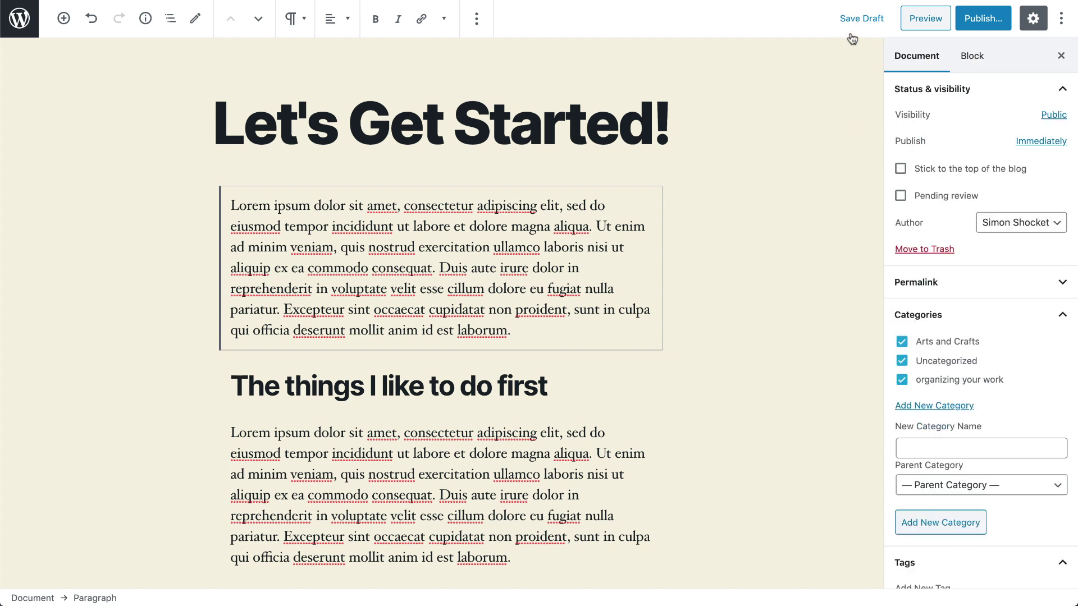
Step: Save the draft, publish 'Let's Get Started!', and view the live post
{"action": "left_click", "coordinate": [869, 18]}
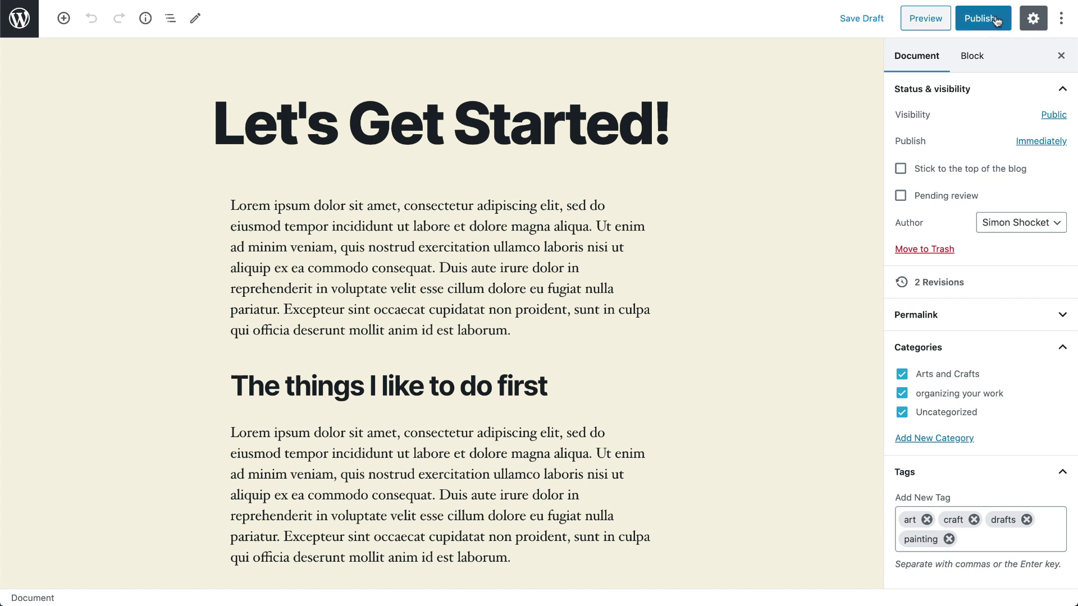
{"action": "left_click", "coordinate": [978, 22]}
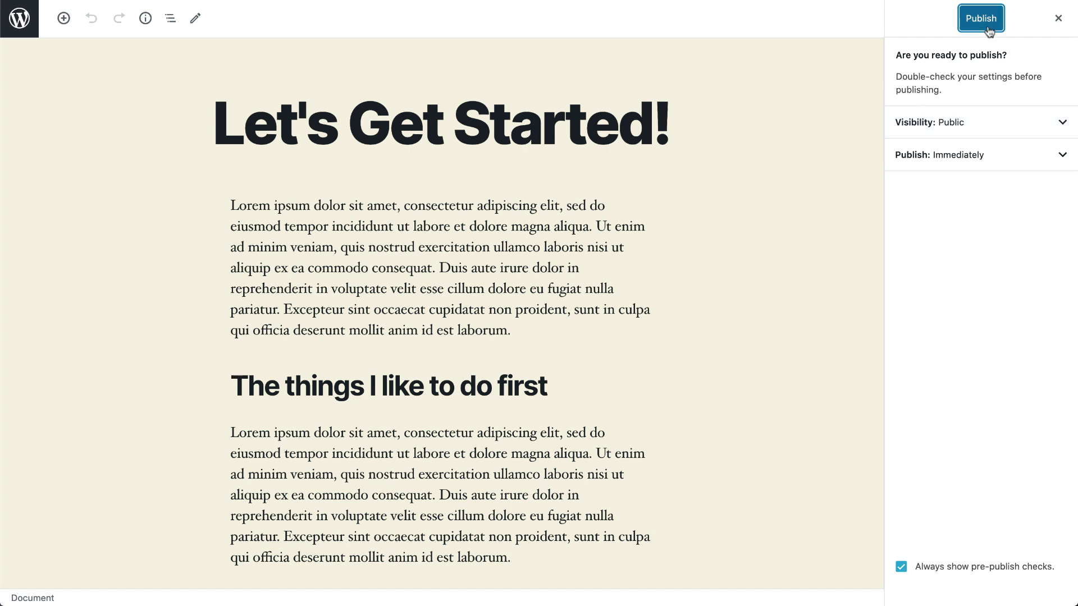
{"action": "left_click", "coordinate": [982, 20]}
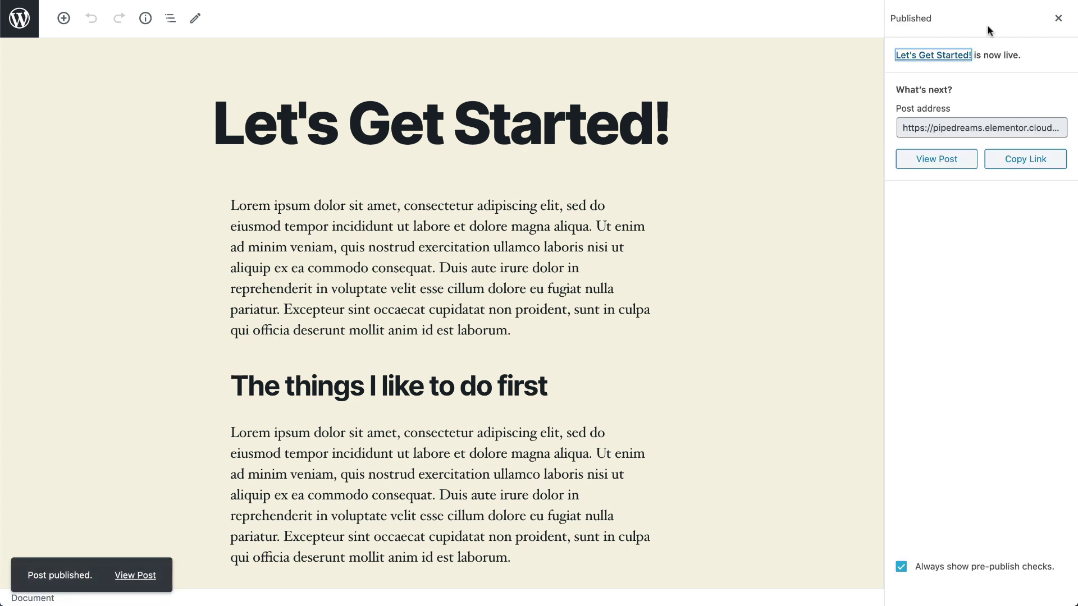
{"action": "left_click", "coordinate": [935, 160]}
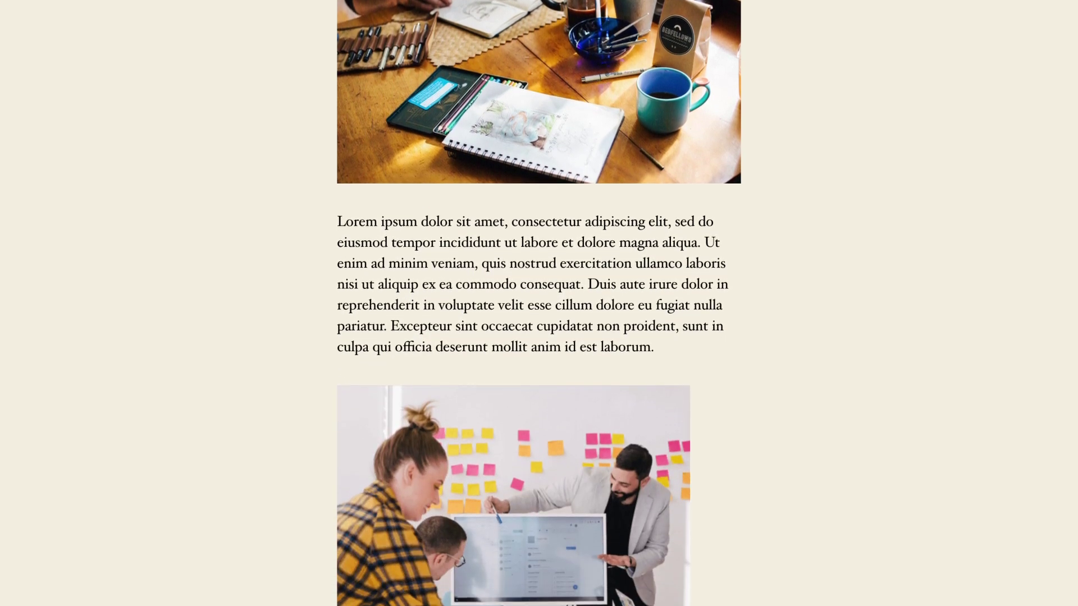
{"action": "scroll", "coordinate": [538, 303], "scroll_direction": "down", "scroll_amount": 4}
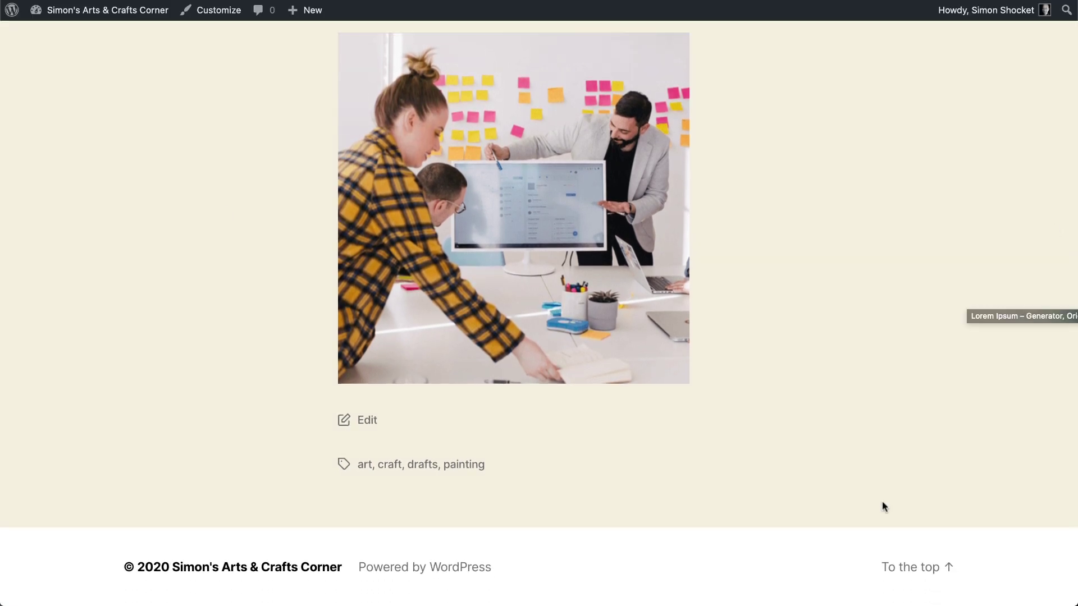
Step: Scroll through the published post, then go to Appearance > Themes
{"action": "mouse_move", "coordinate": [11, 10]}
{"action": "left_click", "coordinate": [42, 33]}
{"action": "mouse_move", "coordinate": [51, 174]}
{"action": "left_click", "coordinate": [139, 177]}
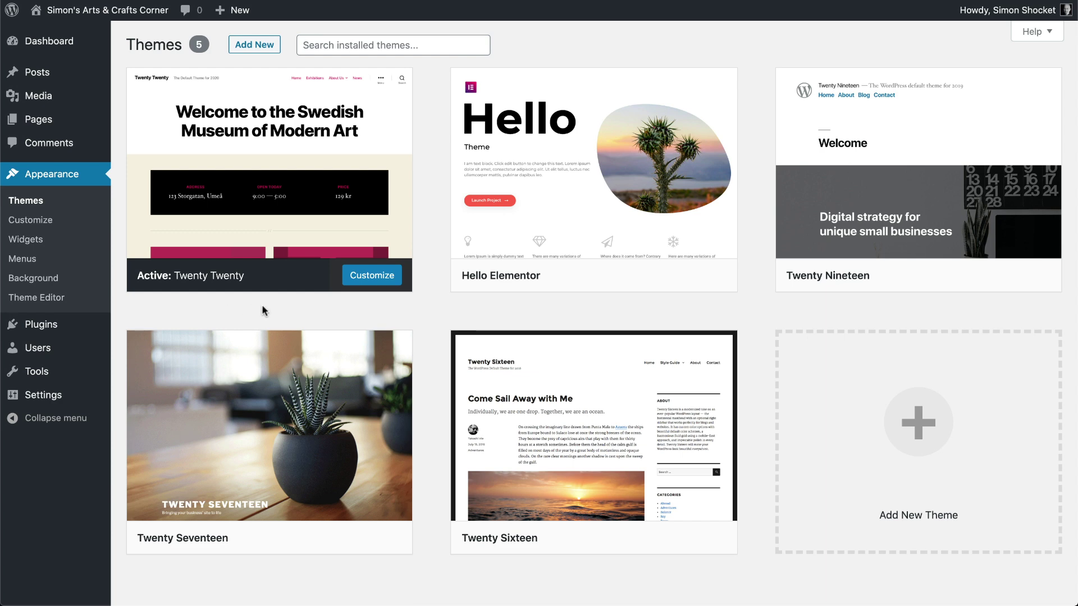
Step: Browse the Featured themes grid on the Add Themes page
{"action": "left_click", "coordinate": [262, 48]}
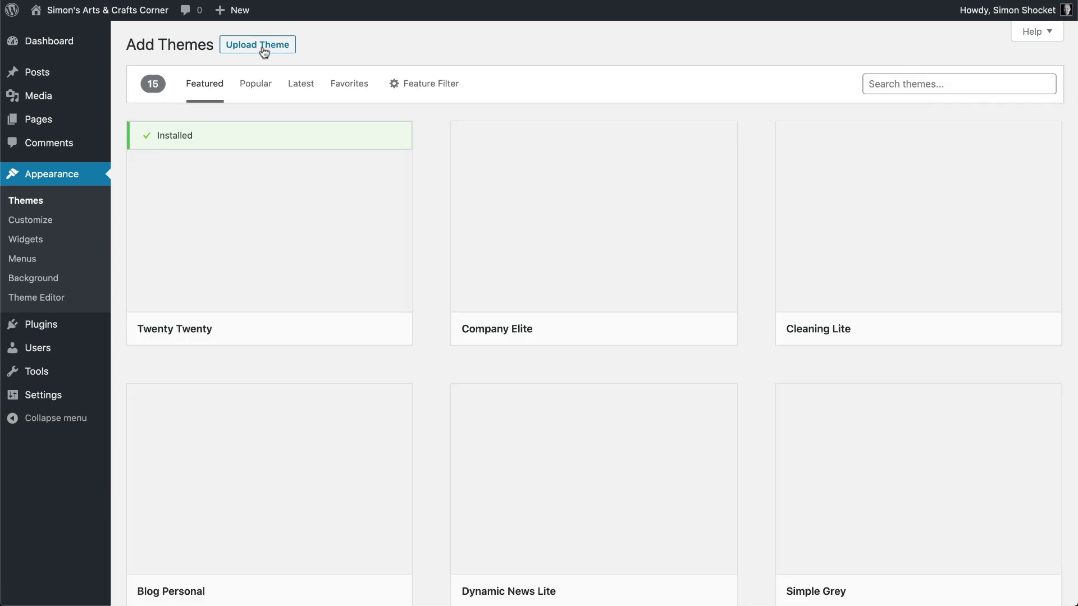
{"action": "scroll", "coordinate": [514, 276], "scroll_direction": "down", "scroll_amount": 7}
{"action": "scroll", "coordinate": [519, 279], "scroll_direction": "down", "scroll_amount": 8}
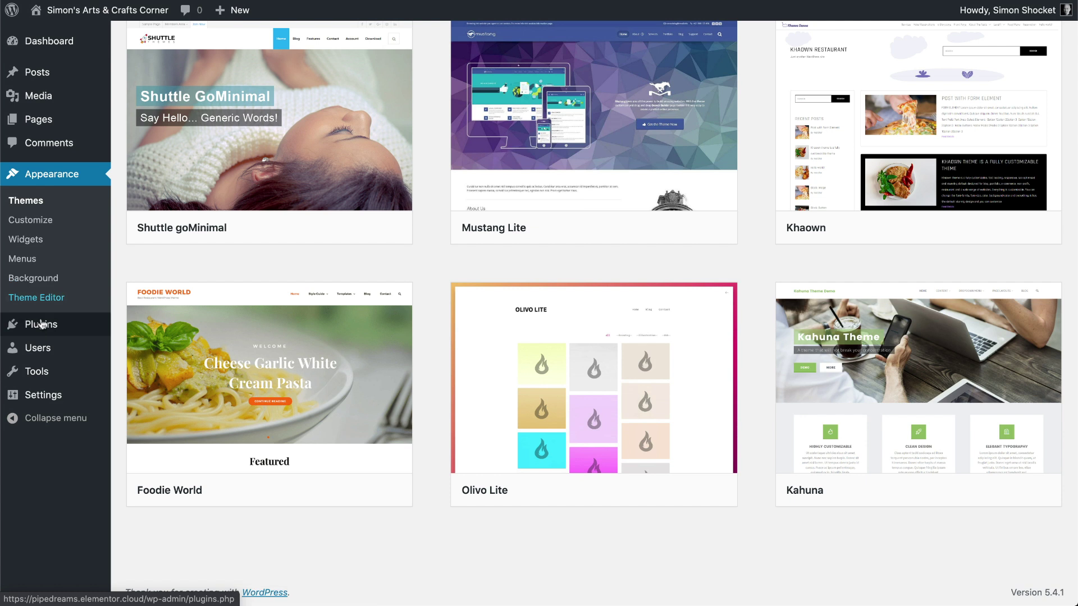
Step: Search Plugins > Add New for Elementor and install it
{"action": "mouse_move", "coordinate": [38, 330]}
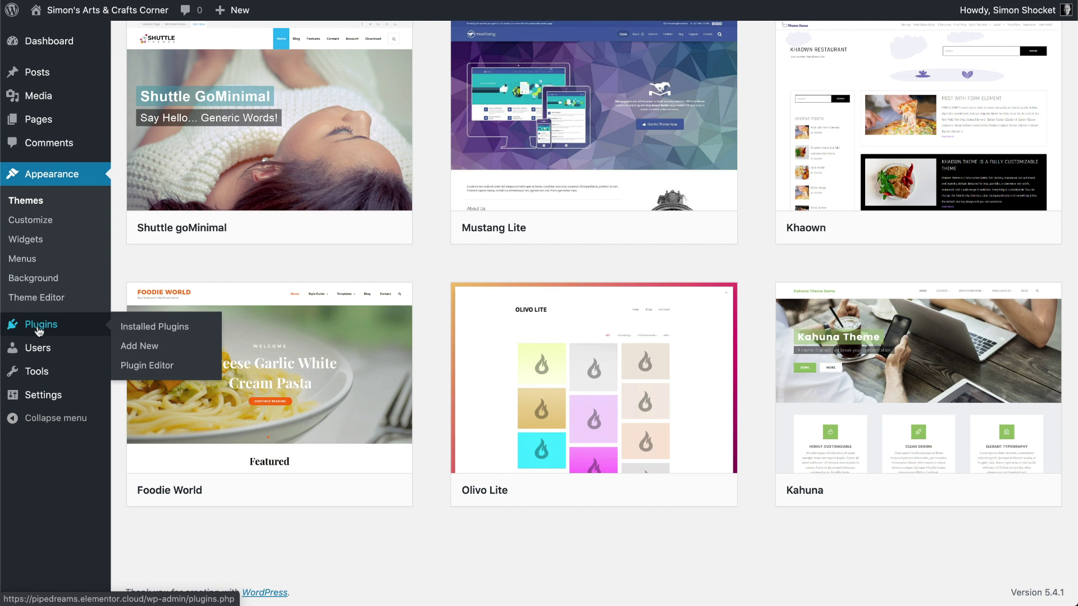
{"action": "left_click", "coordinate": [132, 345]}
{"action": "type", "text": "Elementor"}
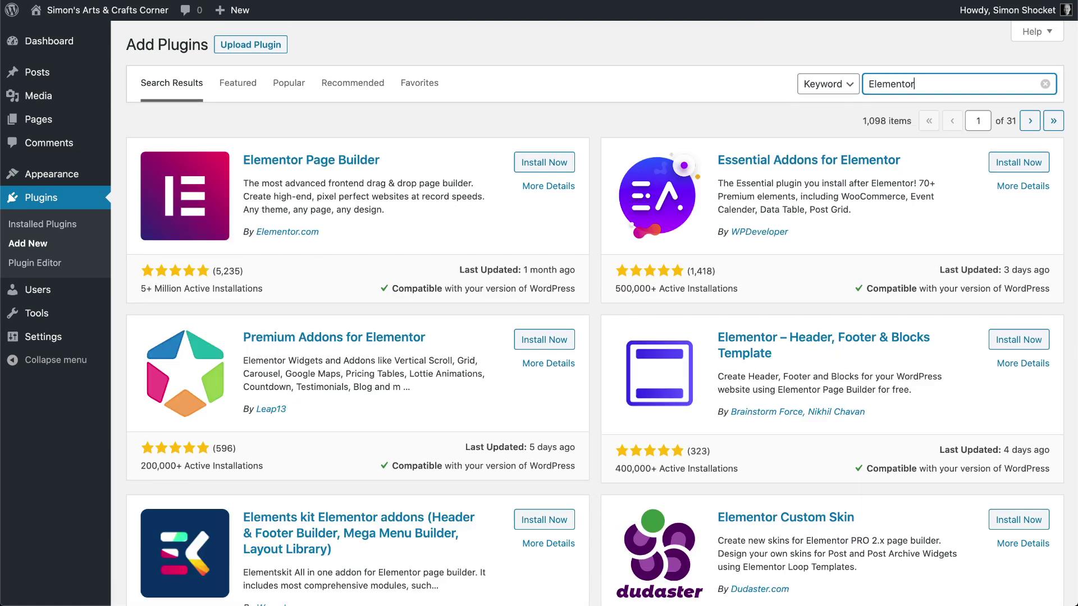
{"action": "left_click", "coordinate": [535, 162]}
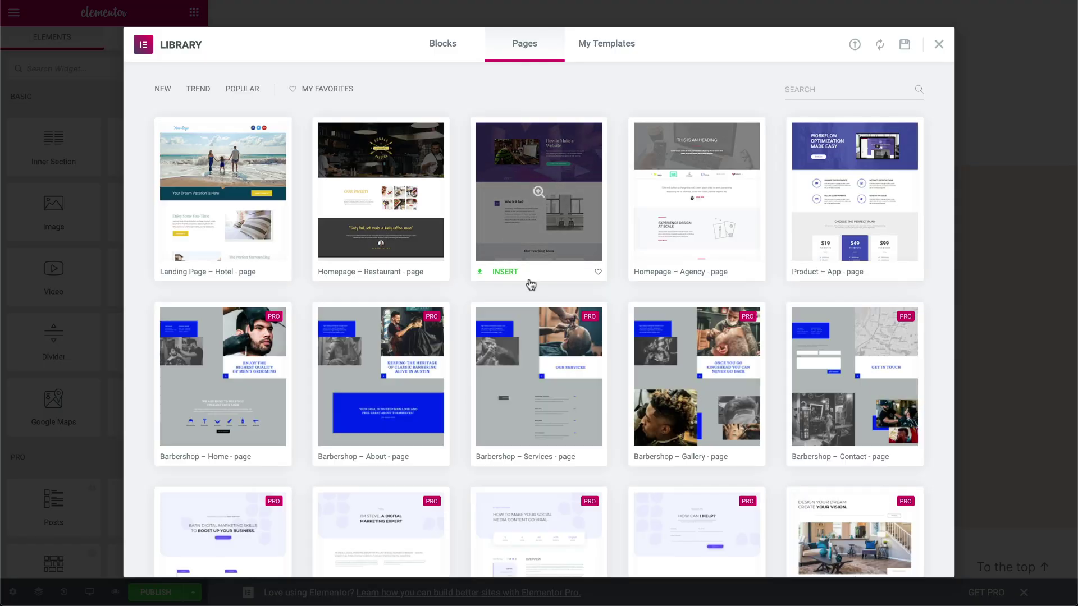
{"action": "scroll", "coordinate": [531, 284], "scroll_direction": "down", "scroll_amount": 20}
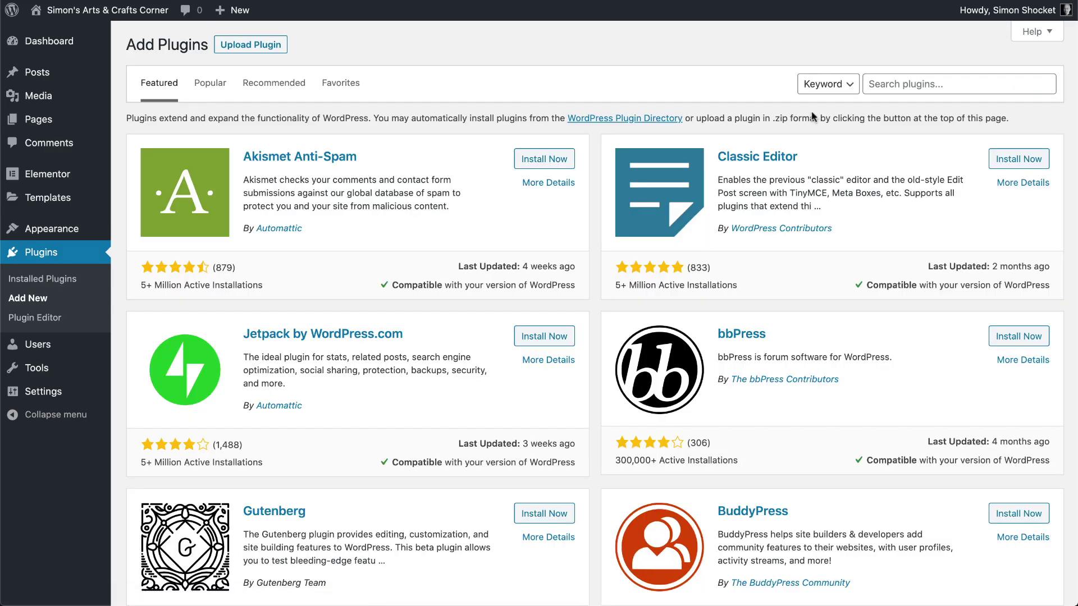
Step: Search for Envato, then install and activate the Envato Elements plugin
{"action": "left_click", "coordinate": [954, 84]}
{"action": "type", "text": "Envato"}
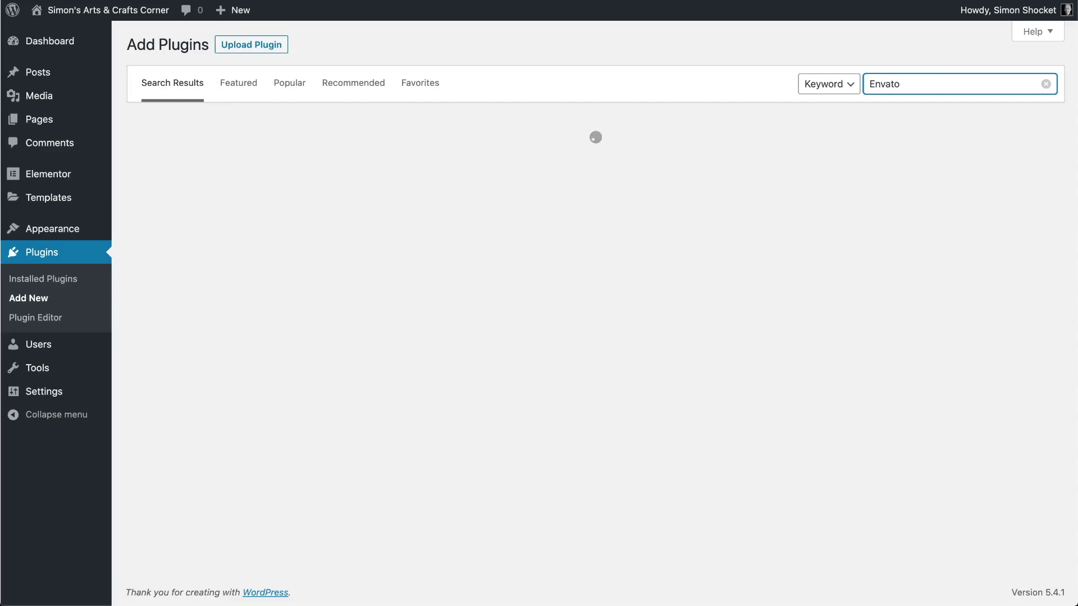
{"action": "left_click", "coordinate": [536, 161]}
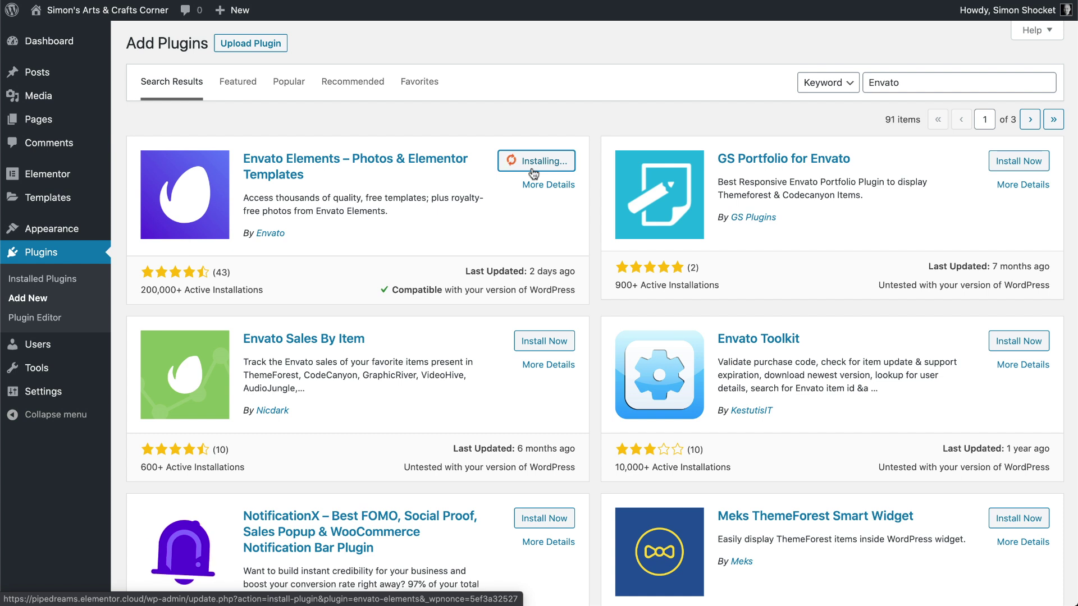
{"action": "left_click", "coordinate": [563, 172]}
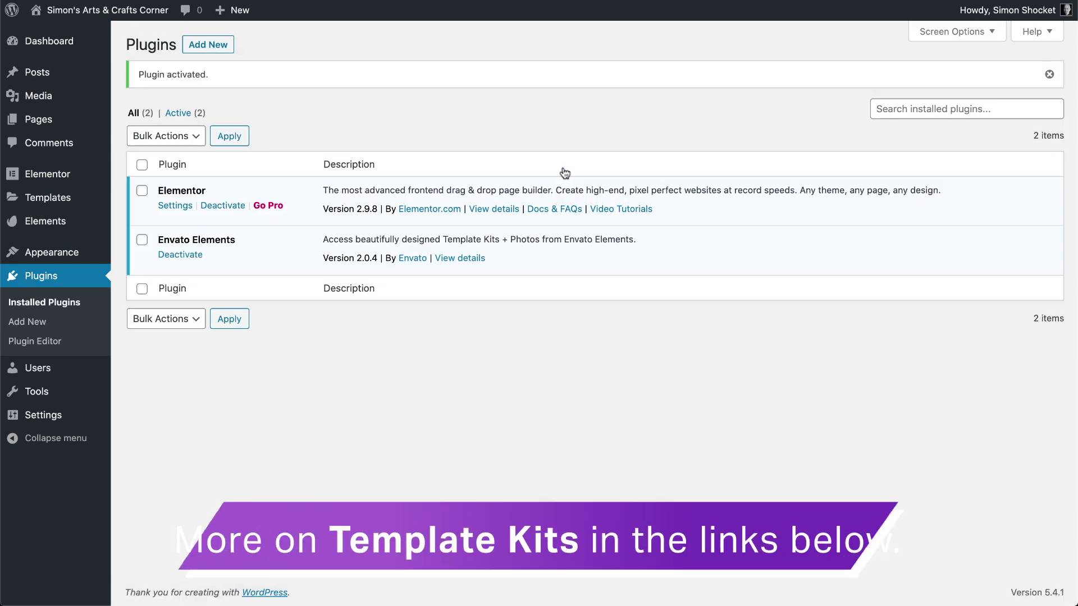
Step: Browse the Envato Elements Template Kits catalogue, scrolling past kits like KickStart, Petro and TravelKit
{"action": "mouse_move", "coordinate": [101, 252]}
{"action": "mouse_move", "coordinate": [45, 221]}
{"action": "left_click", "coordinate": [145, 243]}
{"action": "scroll", "coordinate": [560, 234], "scroll_direction": "down", "scroll_amount": 10}
{"action": "scroll", "coordinate": [560, 234], "scroll_direction": "down", "scroll_amount": 15}
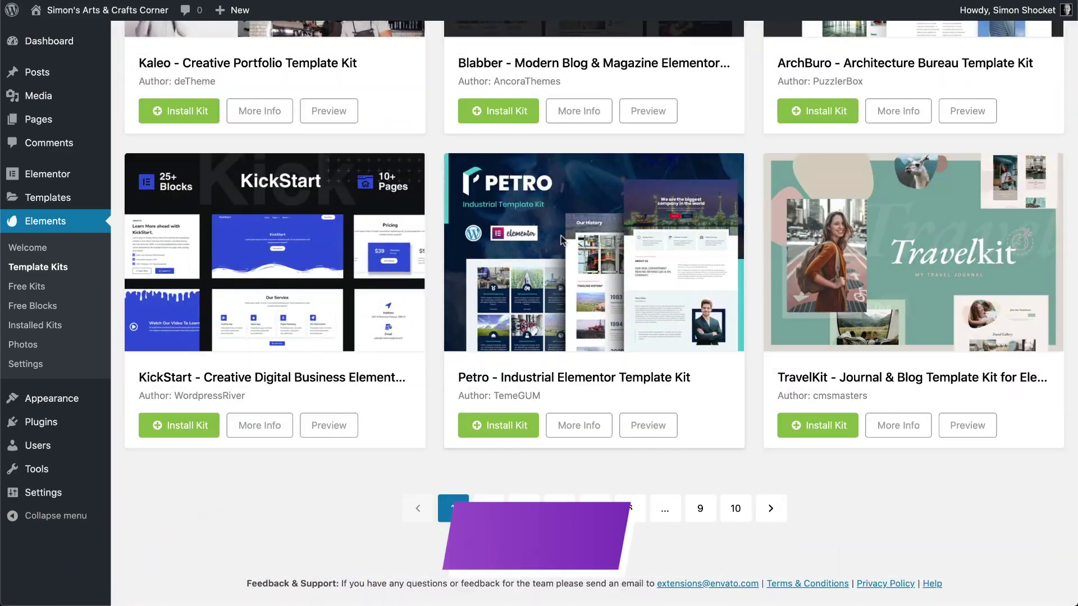